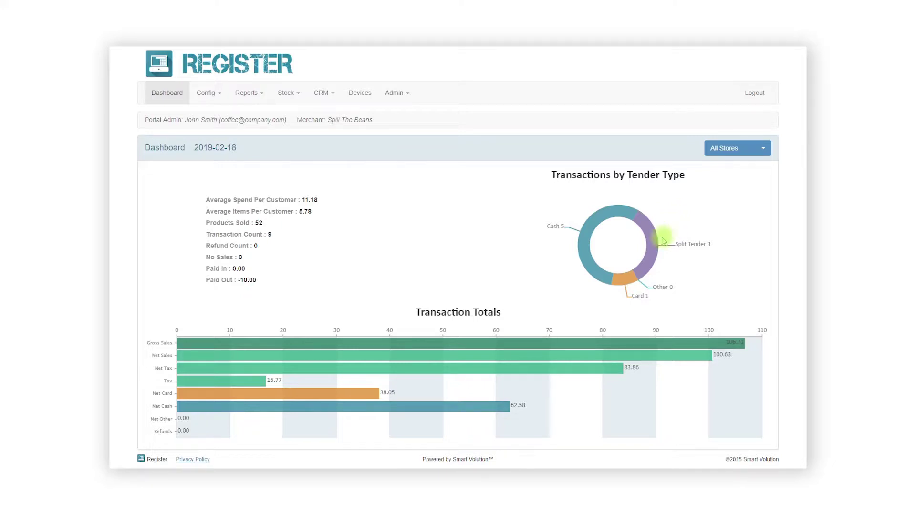
- Open the Price Lists items from Config > Lists
left_click(208, 94)
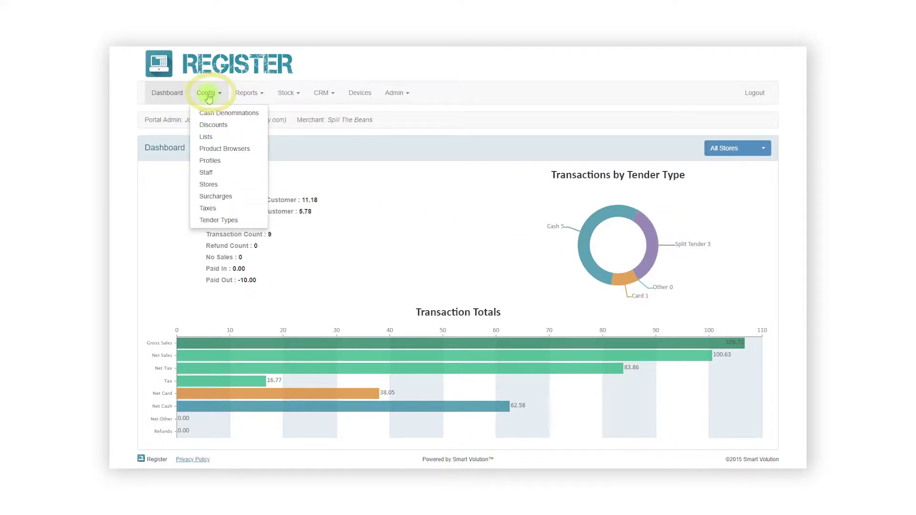
left_click(208, 136)
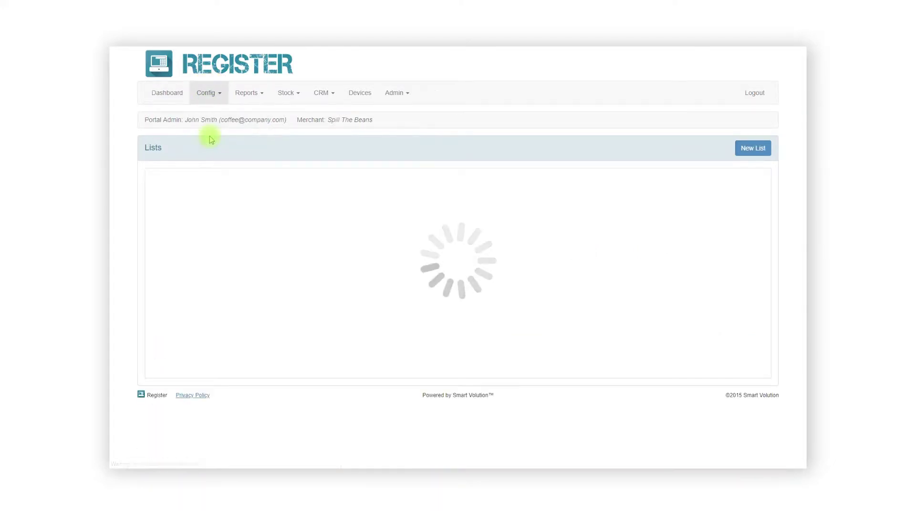
scroll(206, 243, "down", 2)
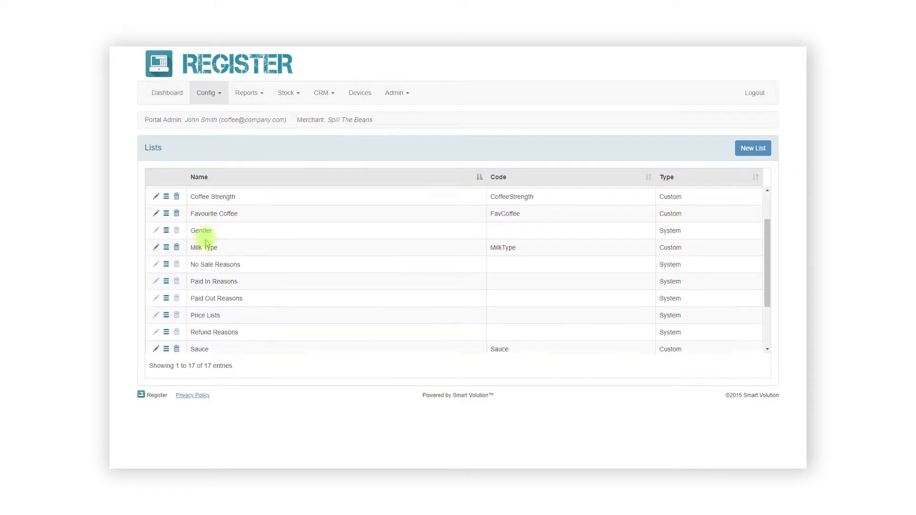
left_click(167, 272)
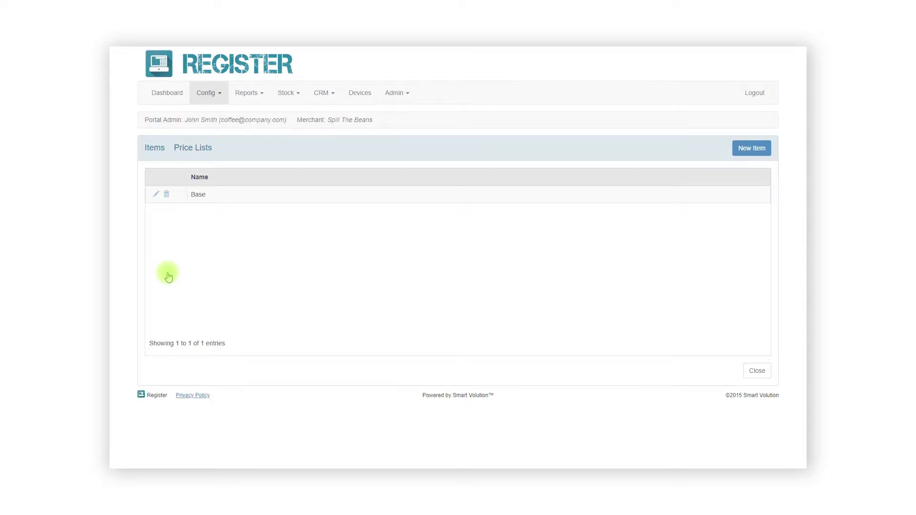
- Add and save new Takeaway and Happy Hour price lists, then close the items
left_click(745, 148)
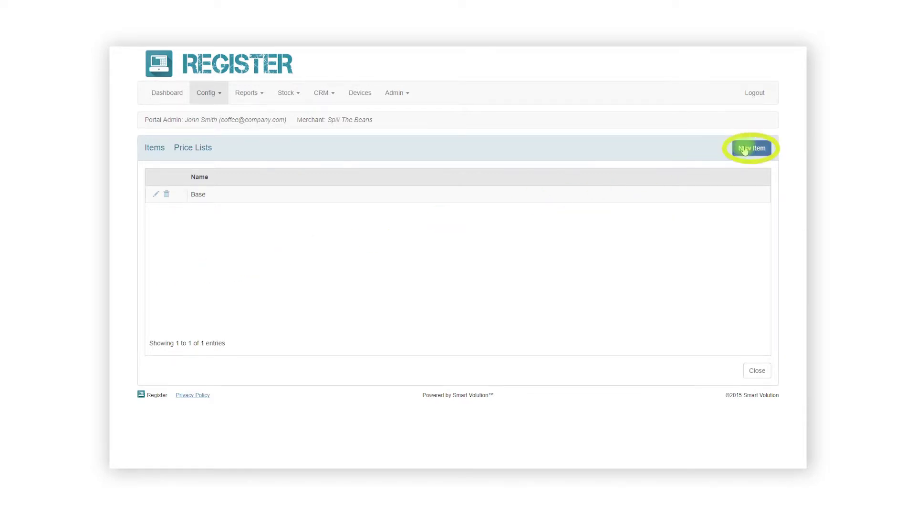
type("Ta")
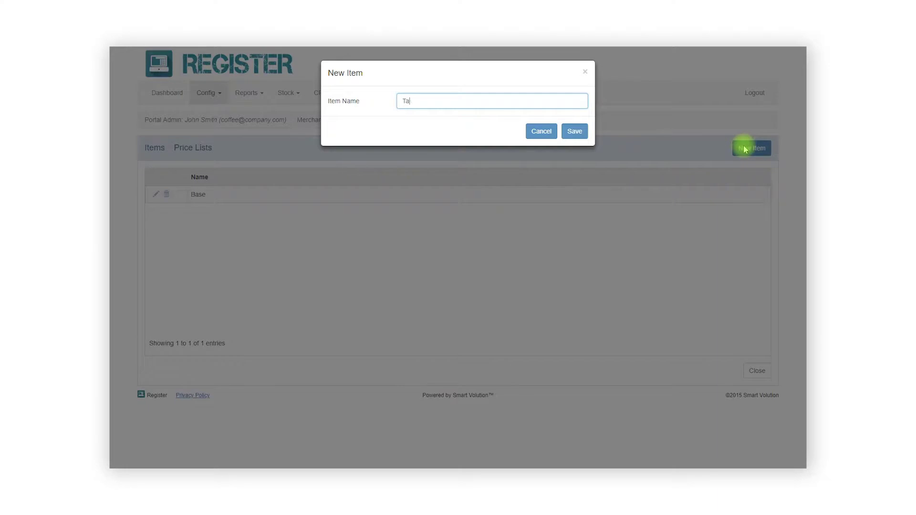
type("keaway")
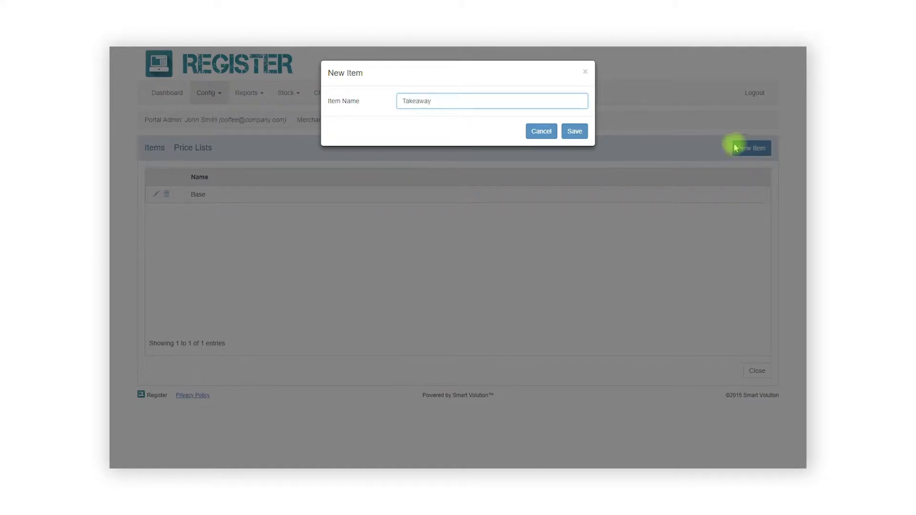
left_click(574, 132)
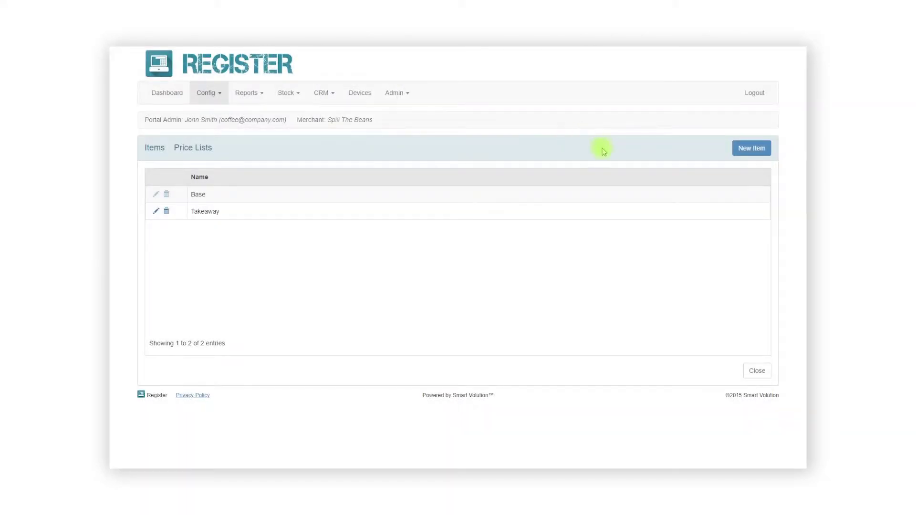
left_click(742, 153)
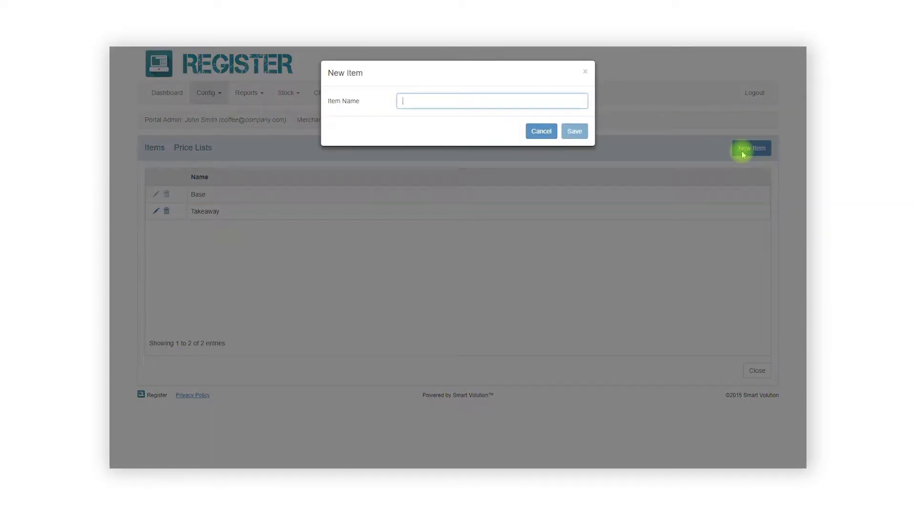
type("Happy Hour")
left_click(574, 132)
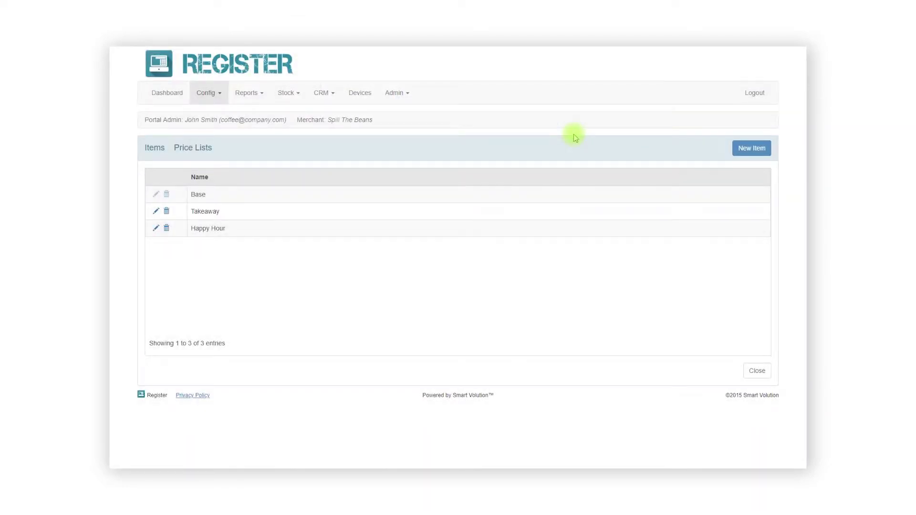
left_click(745, 374)
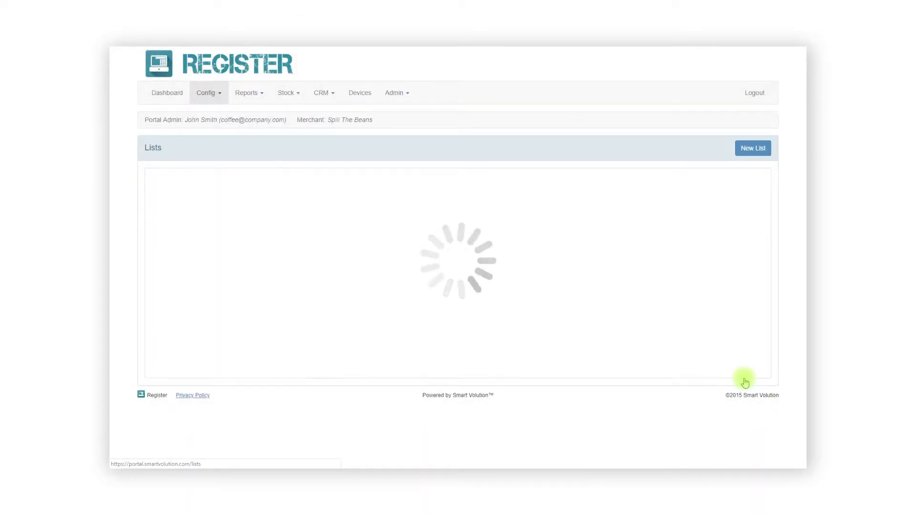
- Open the 2x Crumpets product for editing from Stock > Products
left_click(289, 93)
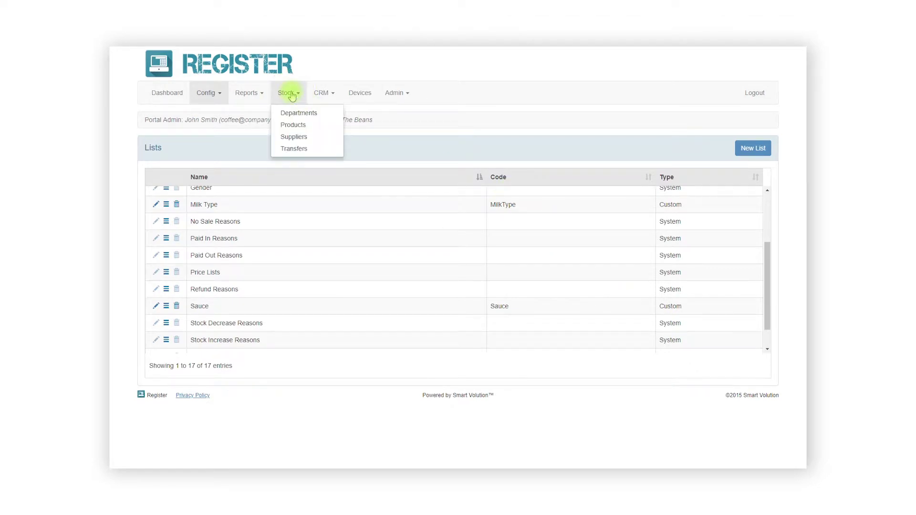
left_click(304, 124)
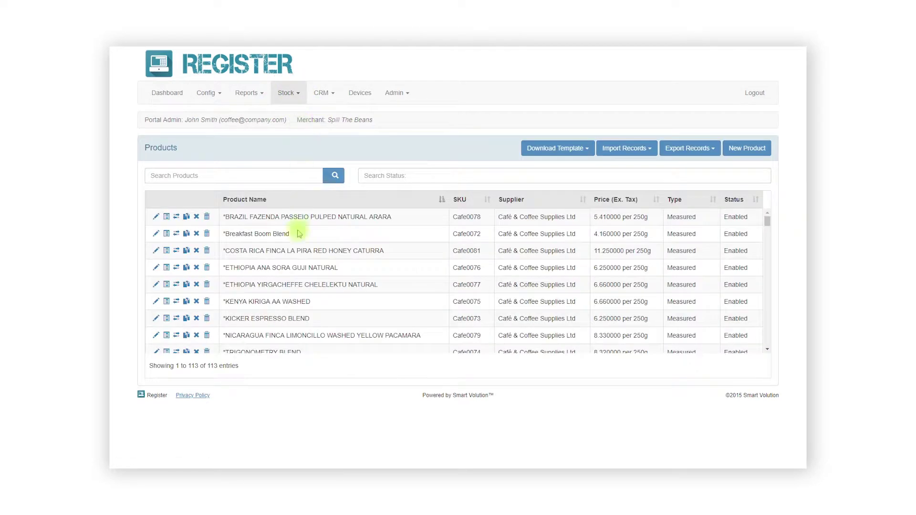
scroll(300, 253, "down", 3)
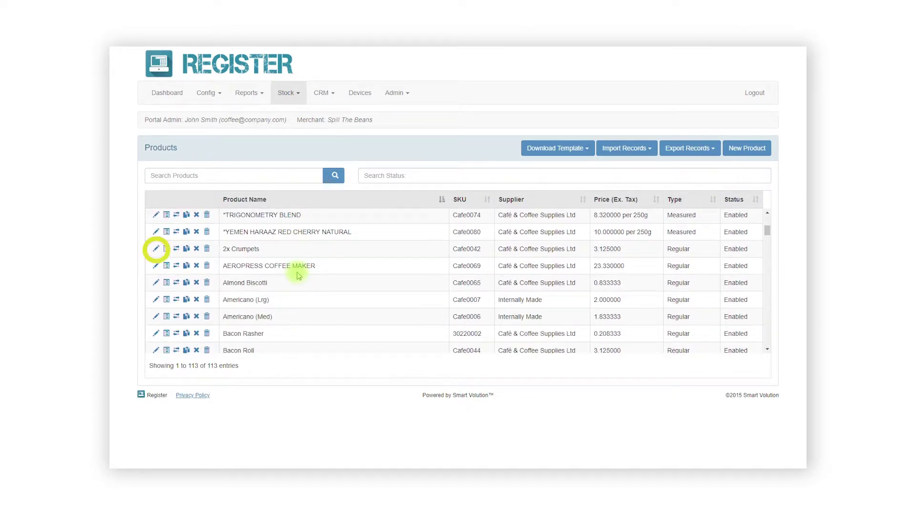
left_click(156, 249)
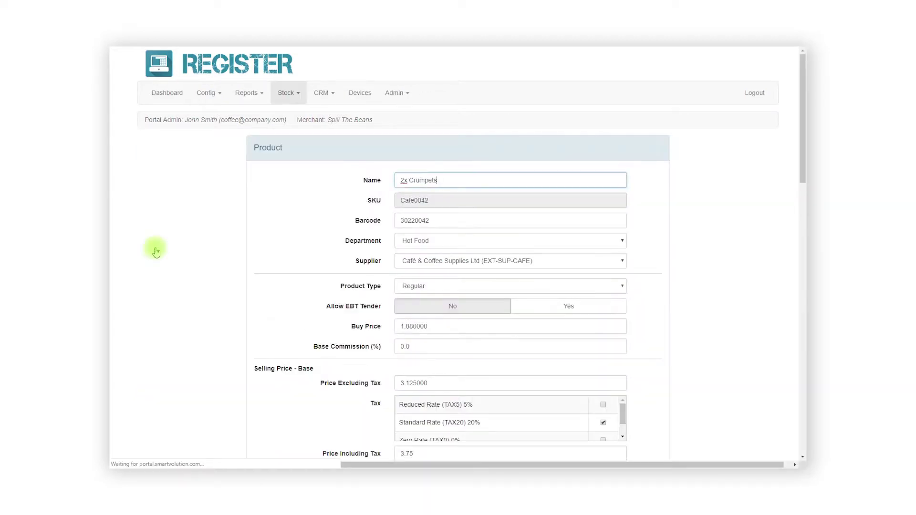
- Change the Takeaway price's tax from 20% to Zero Rate
scroll(308, 243, "down", 1)
scroll(309, 244, "down", 5)
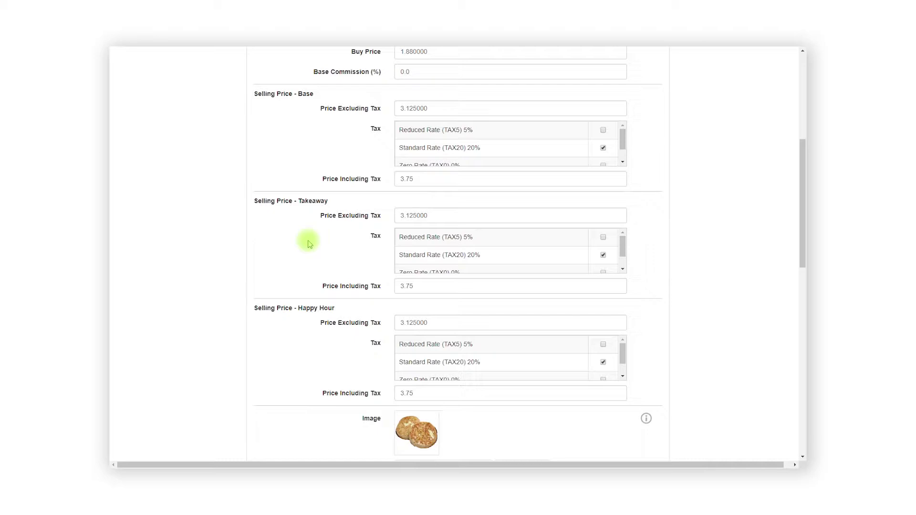
left_click(603, 254)
left_click(622, 270)
left_click(603, 255)
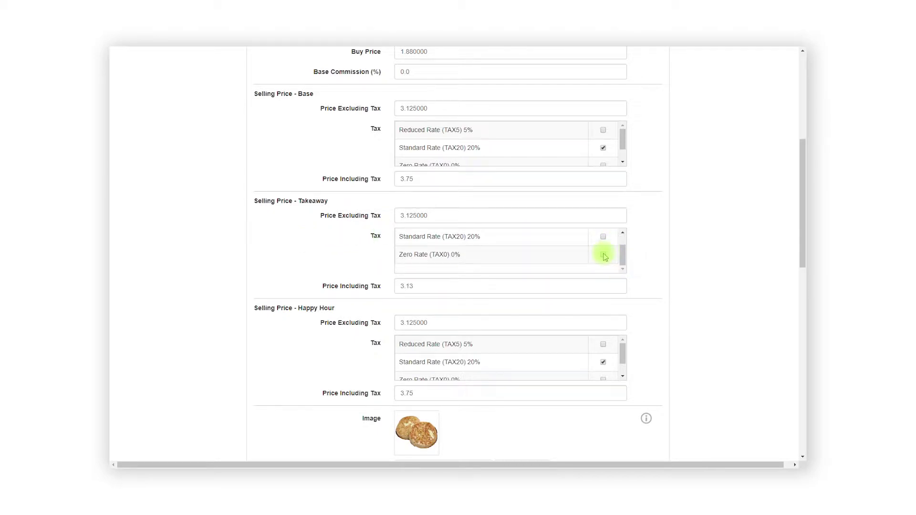
- Set the Happy Hour price including tax to 3.10 and save the product
scroll(590, 285, "down", 1)
left_click_drag(430, 347, 390, 347)
type("3.10")
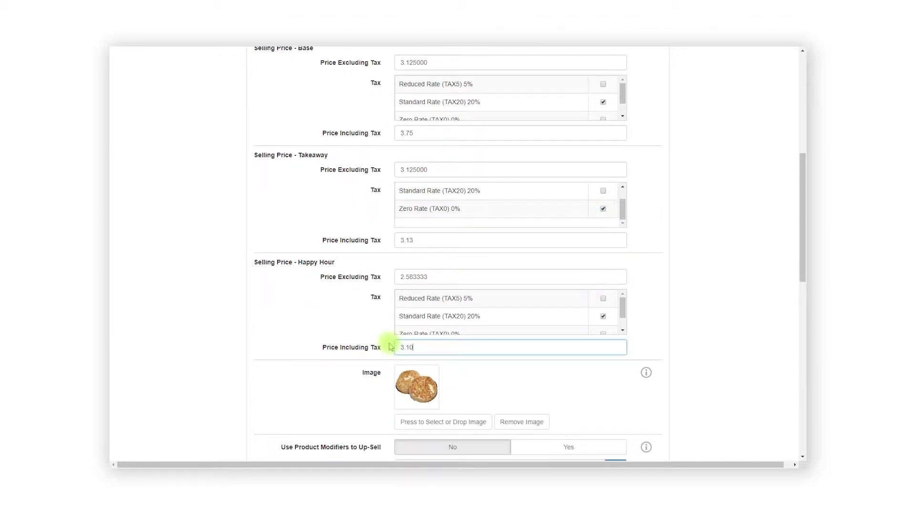
scroll(390, 347, "down", 10)
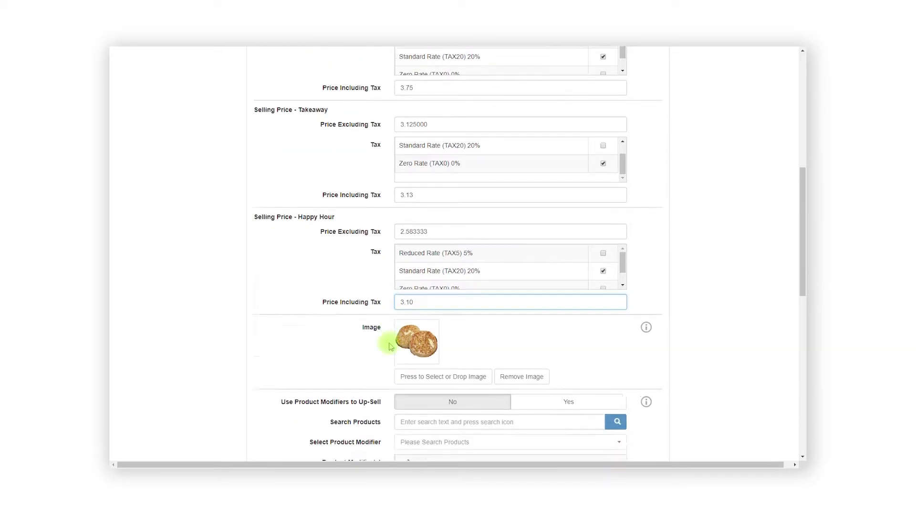
scroll(391, 347, "down", 1)
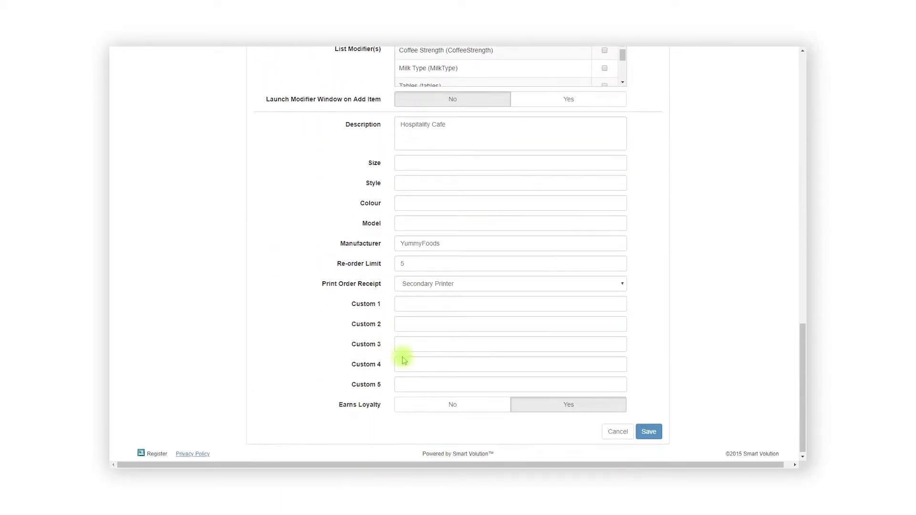
left_click(644, 435)
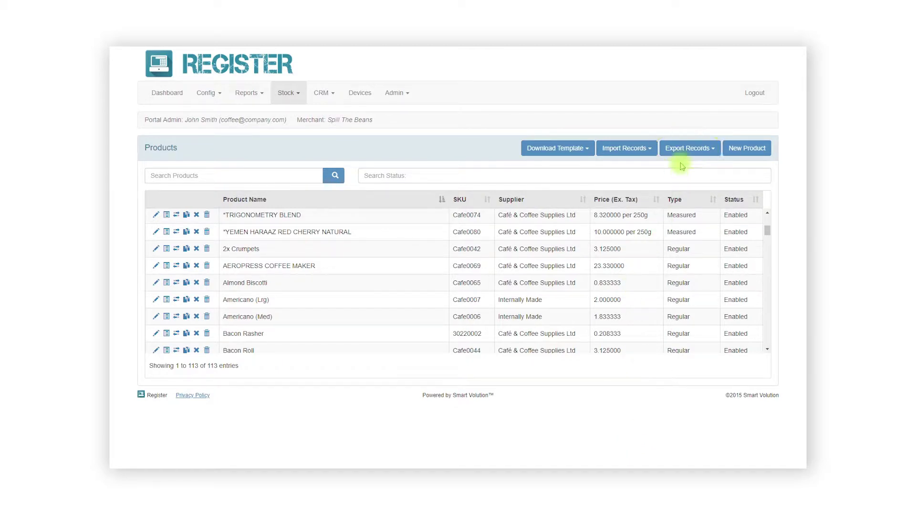
- Export all 113 product records on the Base price list as XLS and open the download
left_click(687, 148)
left_click(688, 165)
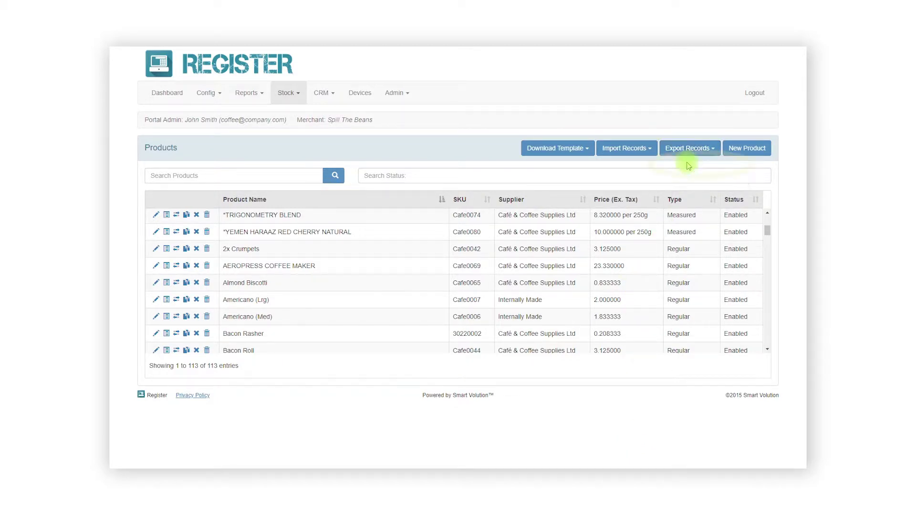
left_click(561, 106)
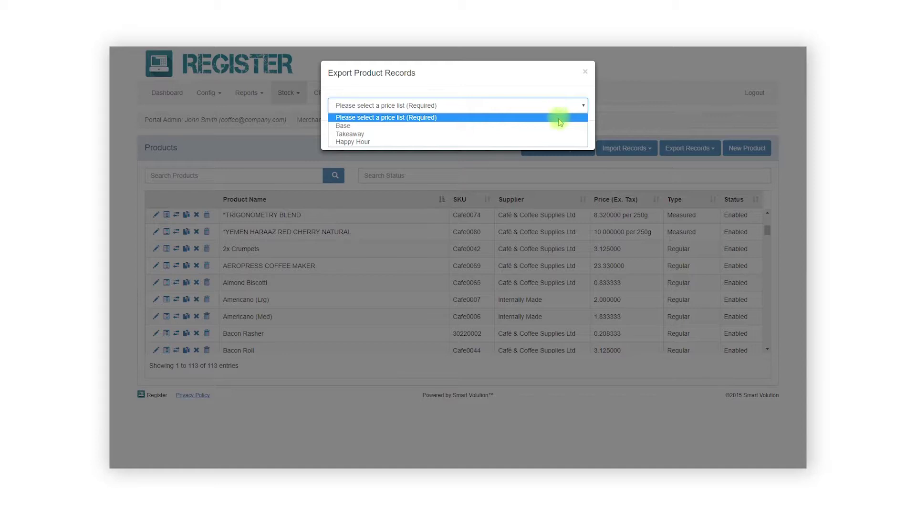
left_click(553, 125)
left_click(570, 136)
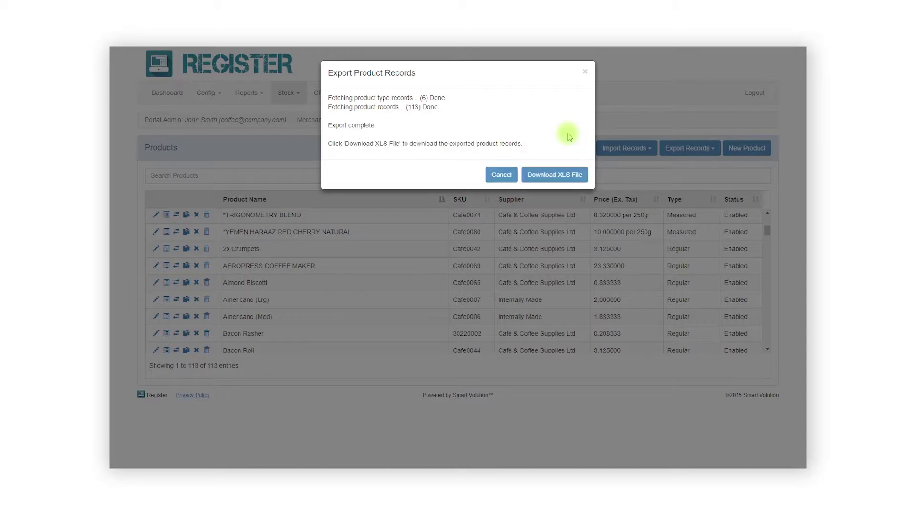
left_click(569, 172)
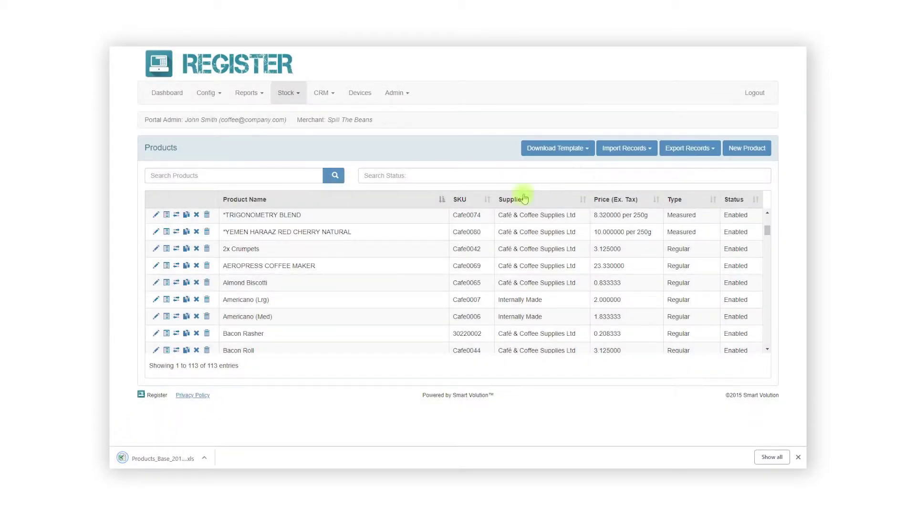
left_click(180, 460)
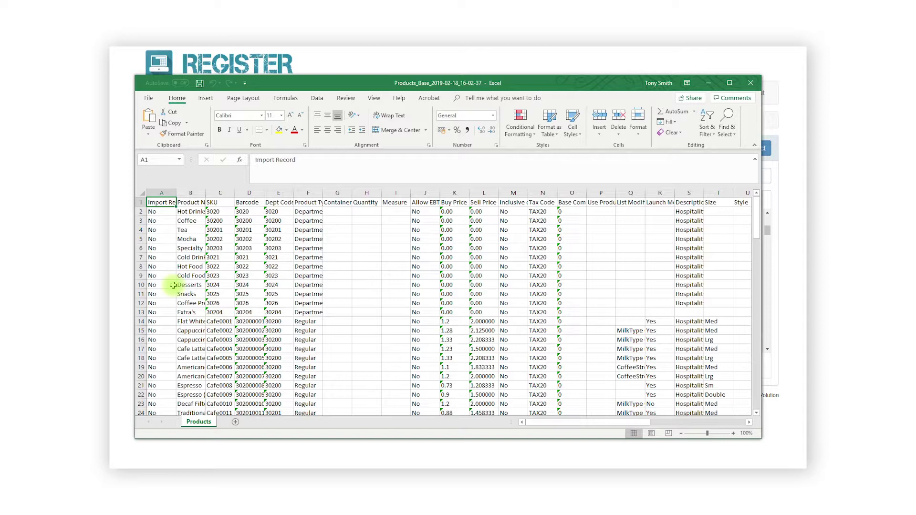
- Delete product rows 2–18 and 12–97, leaving ten products
left_click_drag(141, 212, 141, 357)
key("ctrl+minus")
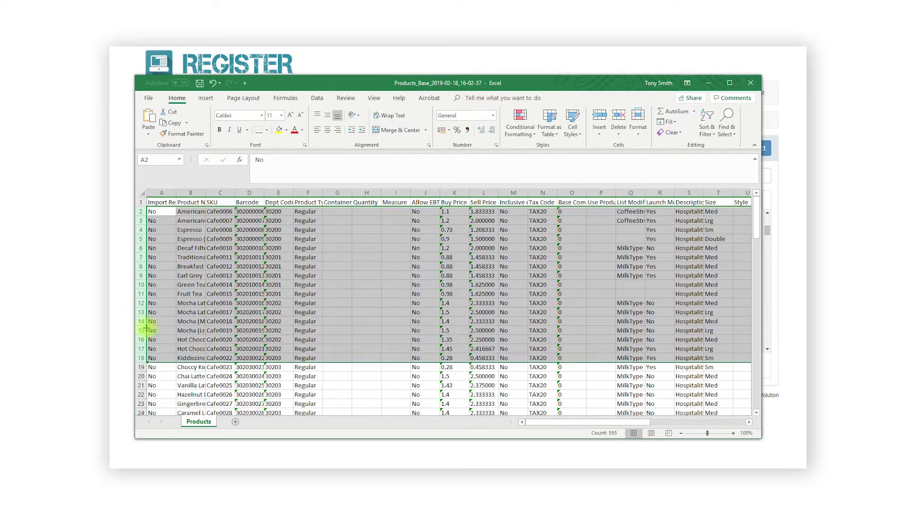
left_click_drag(142, 303, 163, 399)
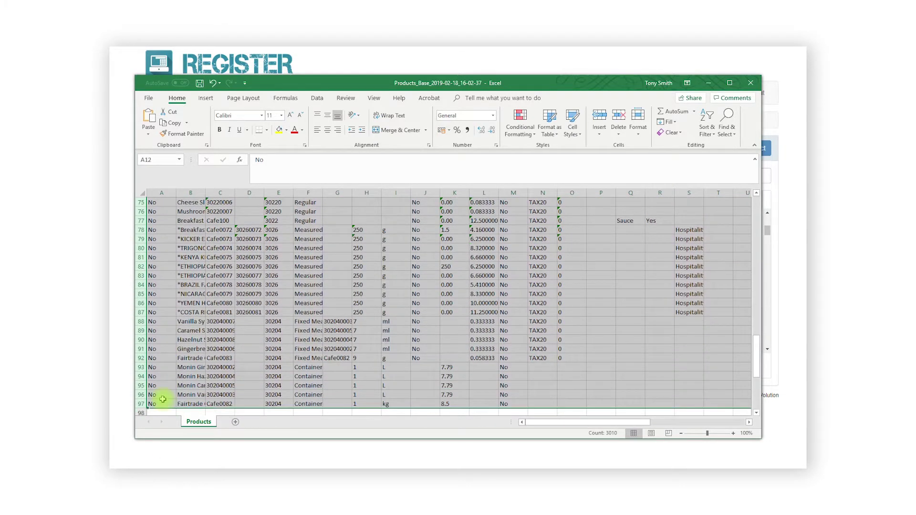
key("ctrl+minus")
- Enter sell prices 1.5, 1.8, 0.95, 1.1, 1.45, 1.1, 0.95, 1.12, 1.32 and mark all ten rows Yes for import
left_click(477, 213)
type("1.5")
key("Return")
type("1.8")
key("Return")
type("0.95")
key("Return")
type("1.1")
key("Return")
type("1.45")
key("Return")
type("1.1")
key("Return")
type("1.5")
key("Return")
type("0.95")
key("Return")
type("1.12")
key("Return")
type("1.32")
key("Return")
left_click(152, 214)
type("Yes Yes Yes Yes Yes Yes Yes Yes Yes Yes")
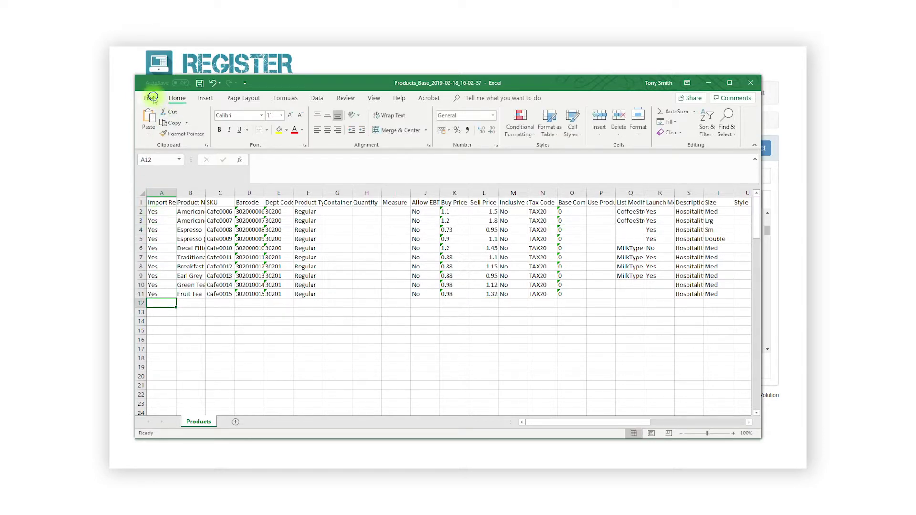
- Save a copy of the workbook with 'Happy Hour' in its name and close it
left_click(149, 98)
left_click(165, 219)
left_click(470, 143)
type("Happy Hour")
left_click(522, 156)
left_click(511, 187)
left_click(711, 155)
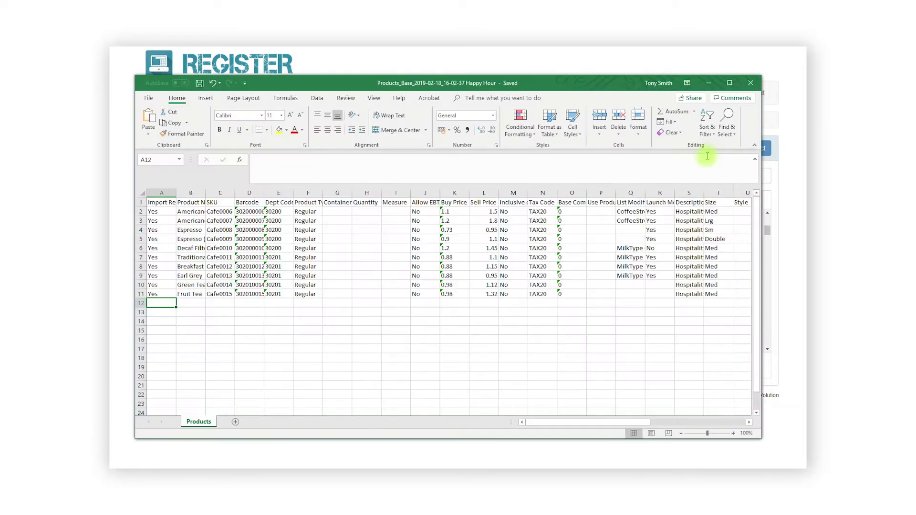
left_click(750, 83)
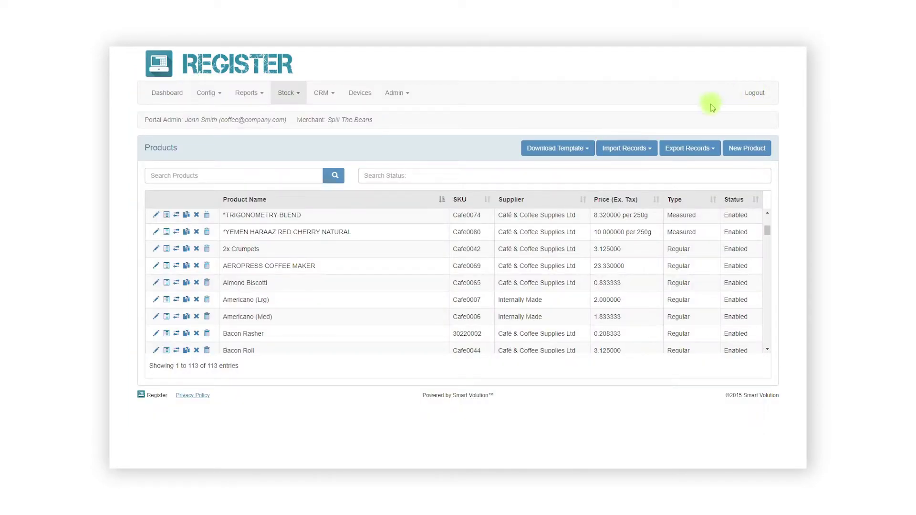
- Import the Happy Hour file's 10 product records into the Happy Hour price list, then close
left_click(626, 148)
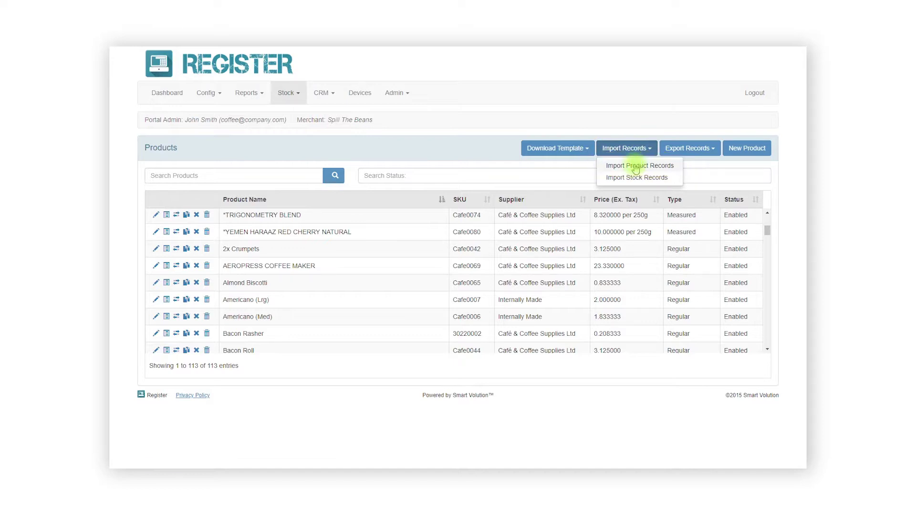
left_click(636, 166)
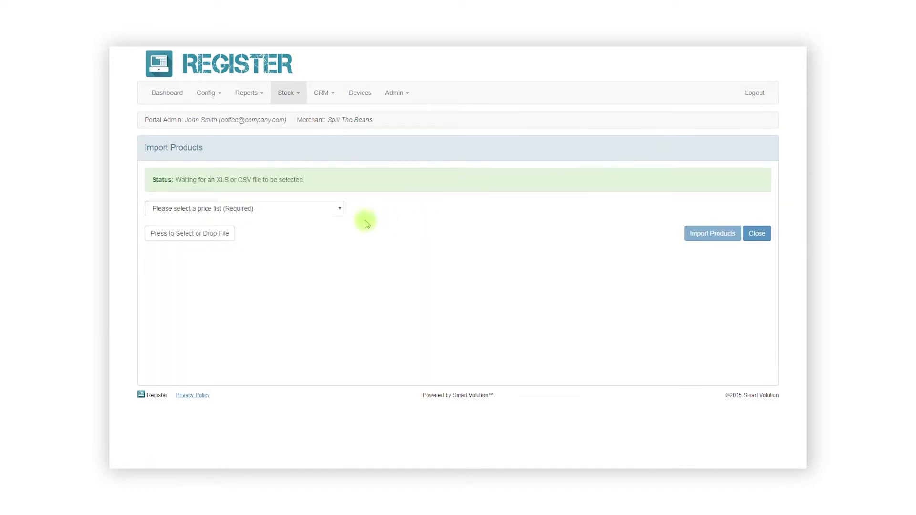
left_click(334, 210)
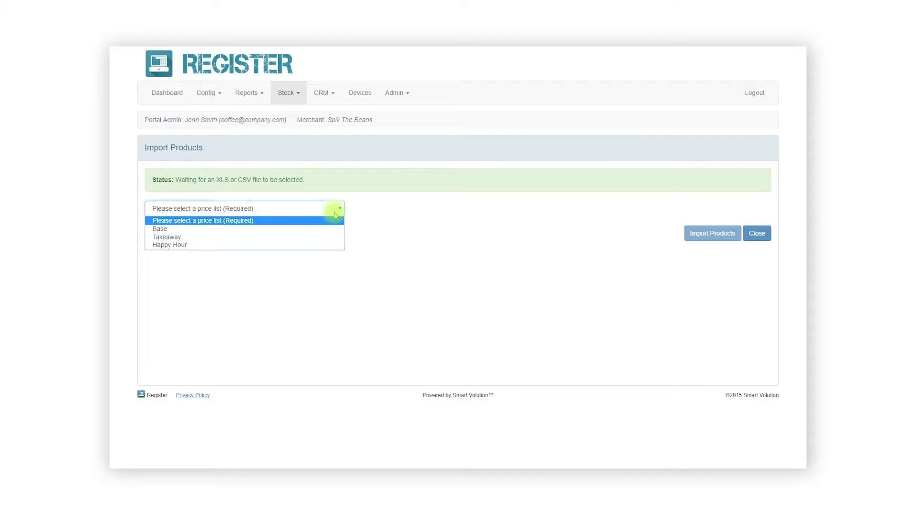
left_click(310, 244)
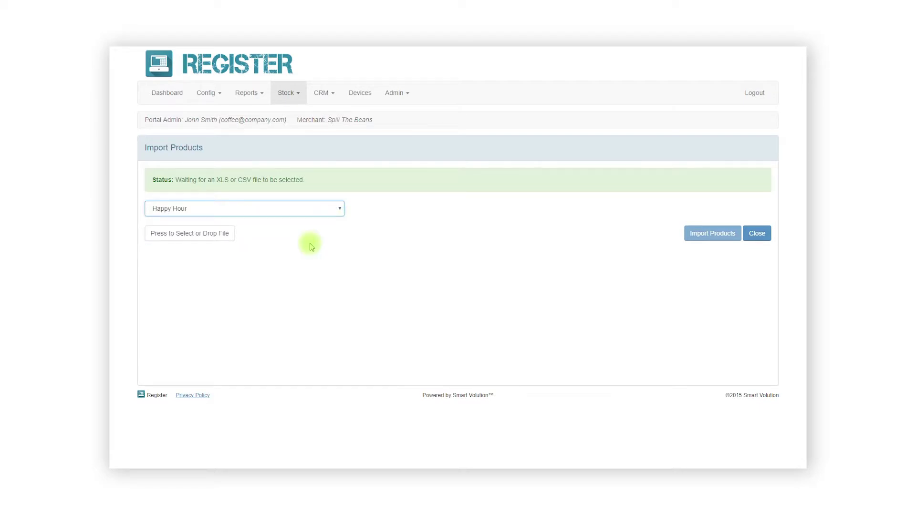
left_click(223, 233)
scroll(301, 240, "down", 4)
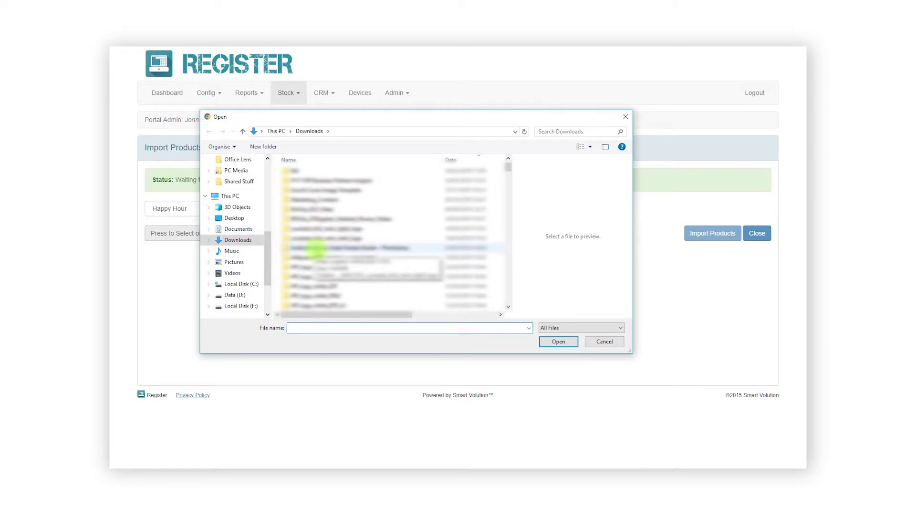
left_click(327, 230)
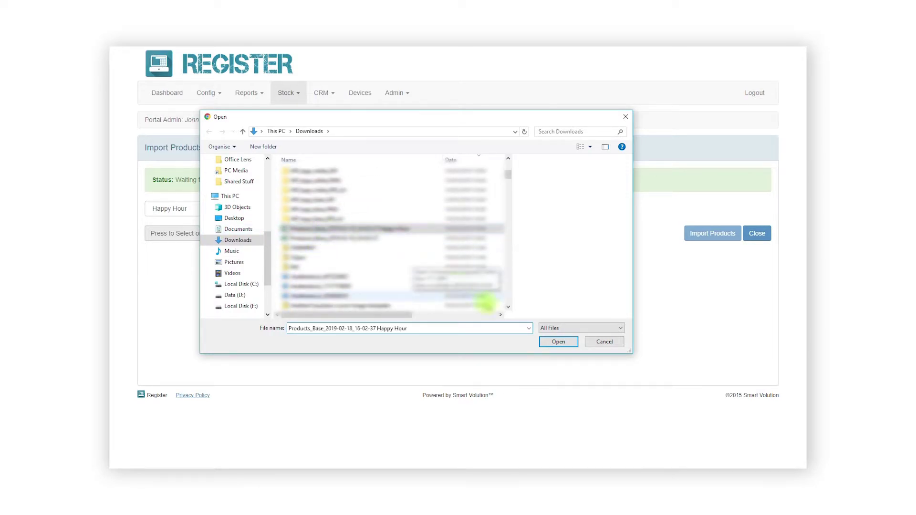
left_click(550, 342)
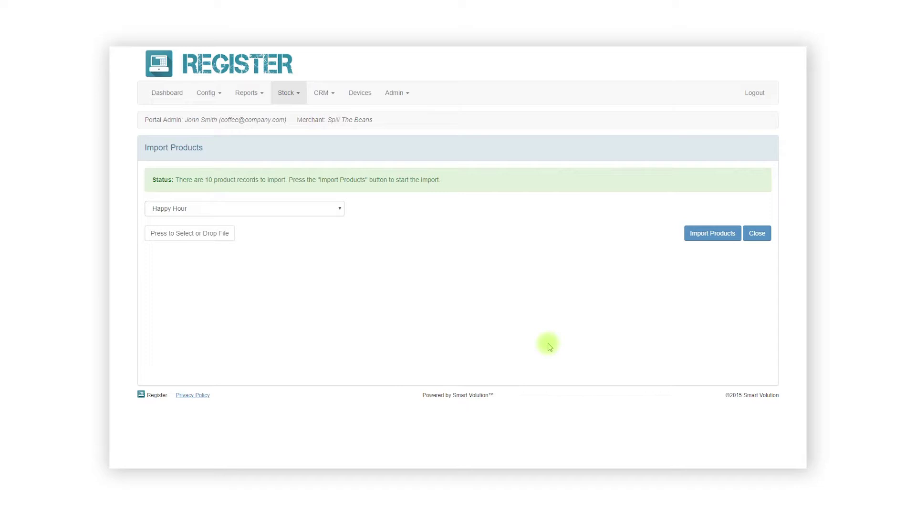
left_click(702, 238)
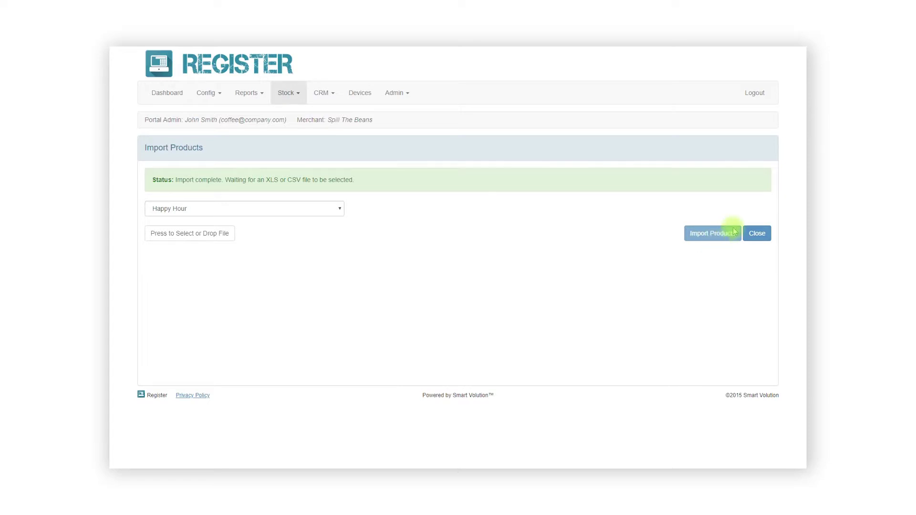
left_click(757, 233)
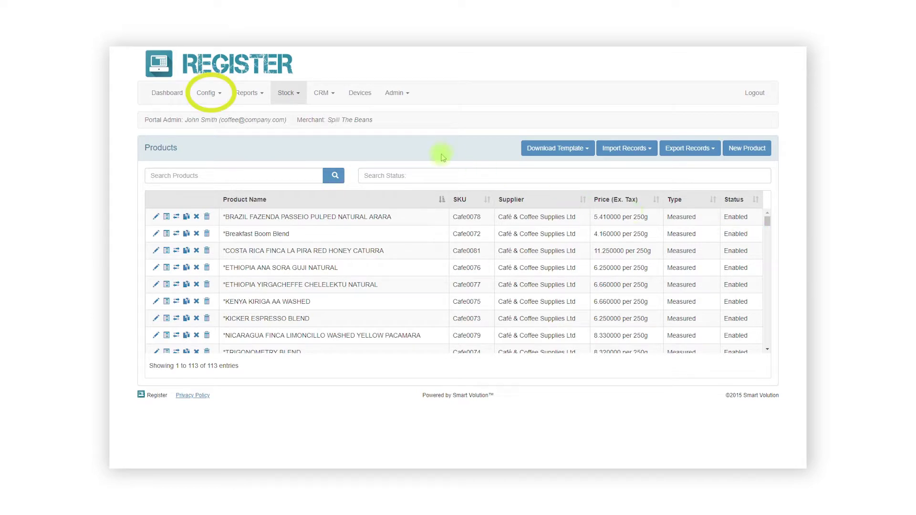
- Open the Kensington store for editing under Config > Stores
left_click(210, 93)
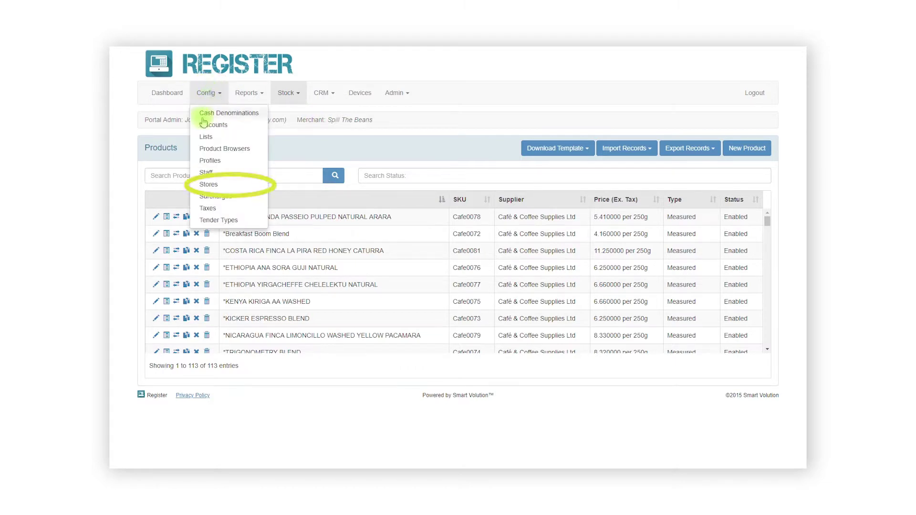
left_click(209, 185)
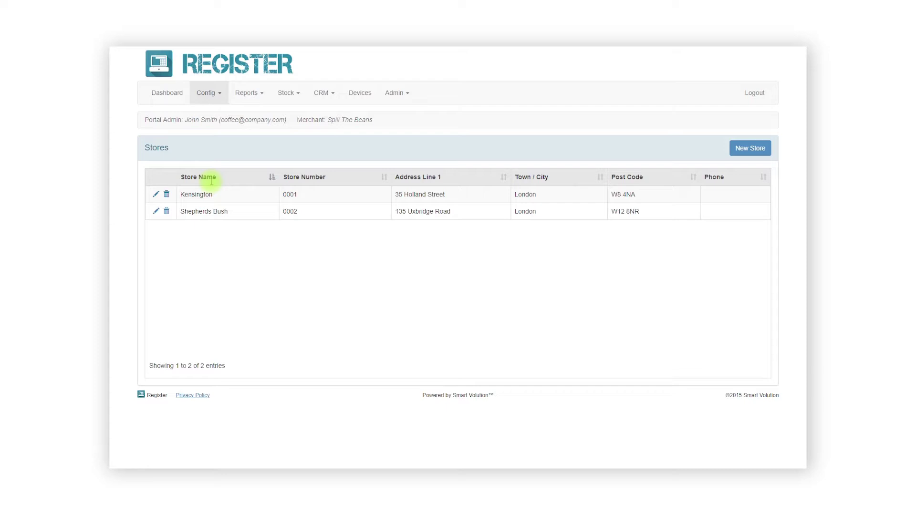
left_click(156, 194)
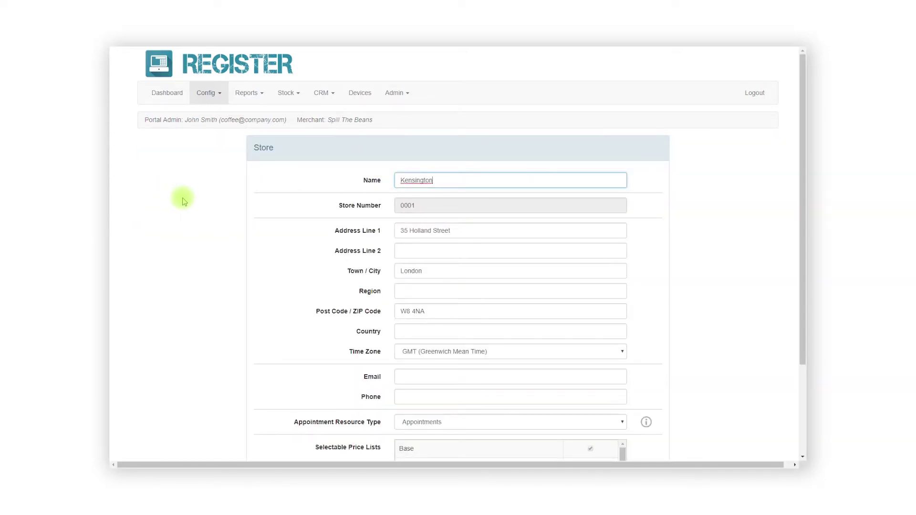
scroll(181, 199, "down", 3)
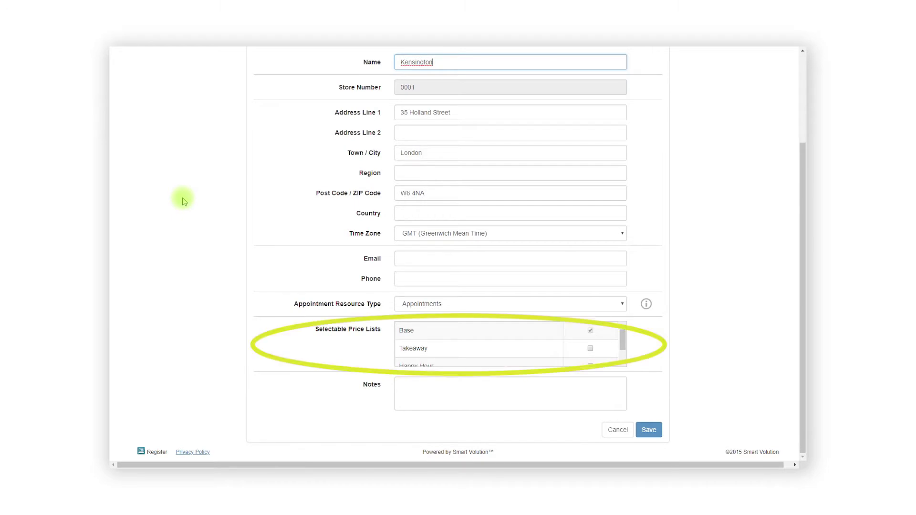
- Tick Takeaway as a selectable price list, set Base as the default, and save
left_click(590, 349)
scroll(592, 352, "down", 1)
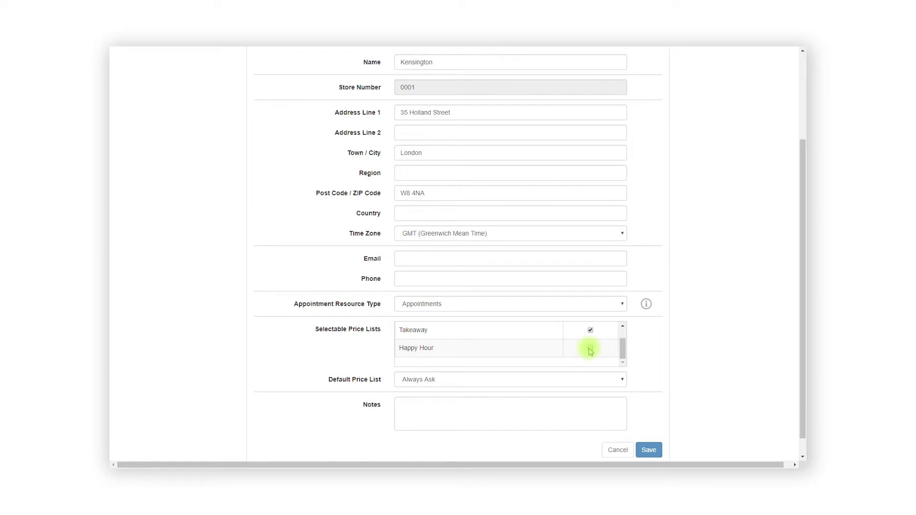
left_click(583, 381)
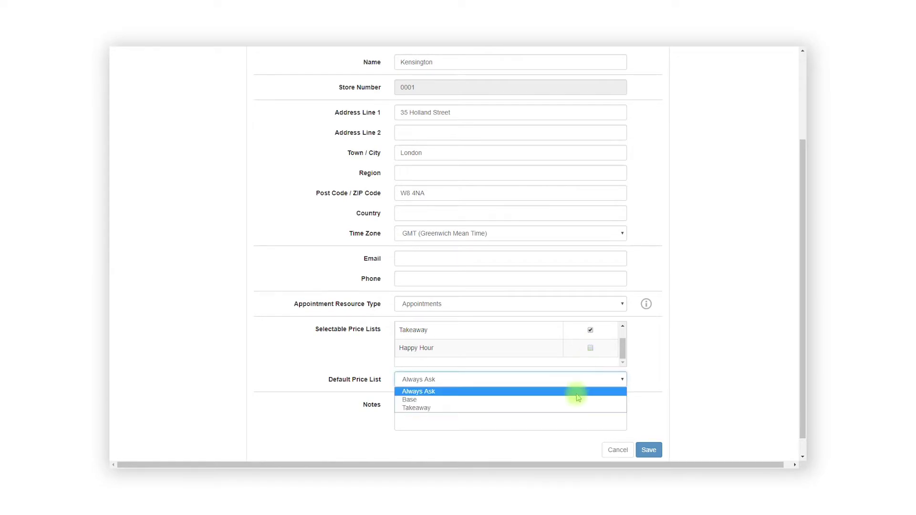
left_click(577, 399)
scroll(577, 402, "down", 1)
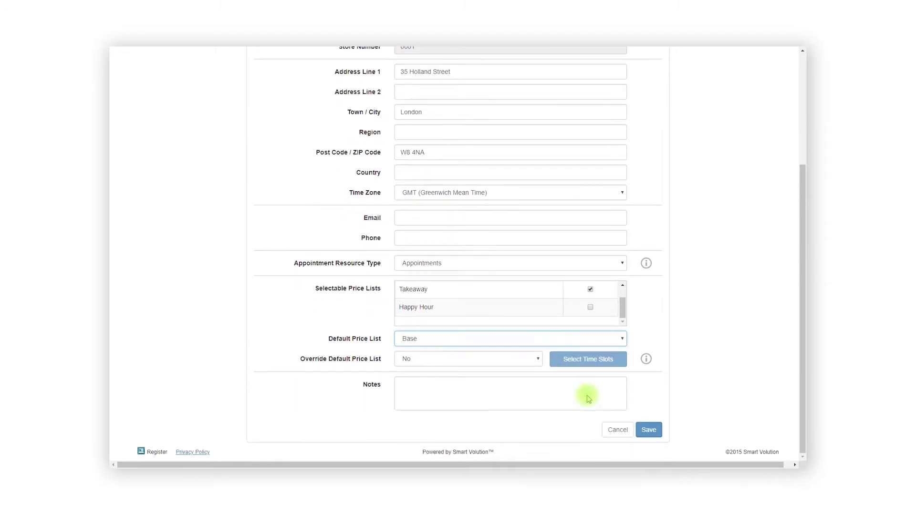
left_click(647, 429)
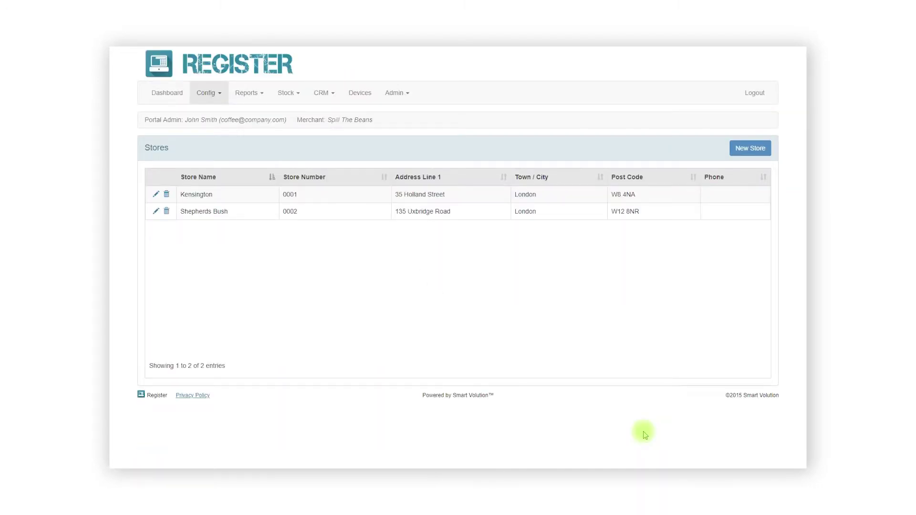
- Allow Happy Hour for Kensington and make it the override price list
left_click(156, 194)
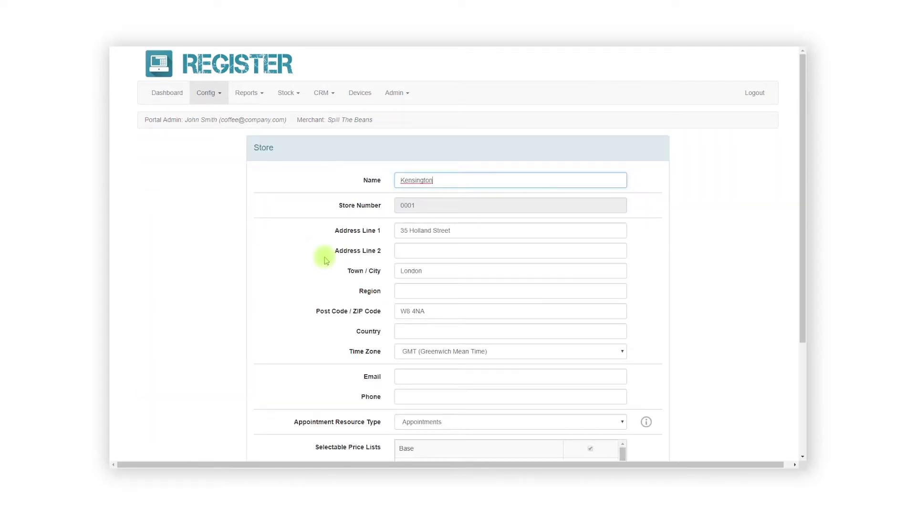
scroll(323, 256, "down", 3)
scroll(474, 310, "down", 1)
left_click(591, 329)
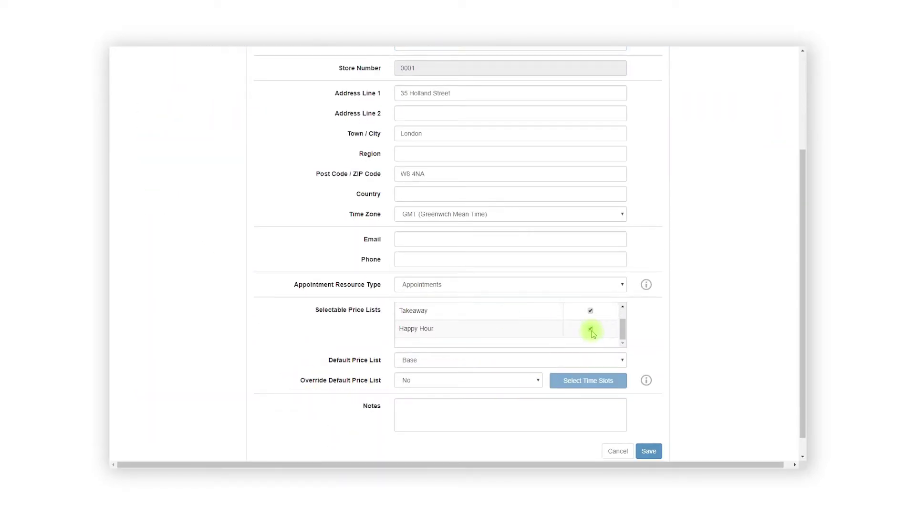
left_click(538, 380)
left_click(530, 409)
- Limit Happy Hour to Monday–Friday 10:00–11:00 and 14:00–15:00 and save the store
left_click(567, 380)
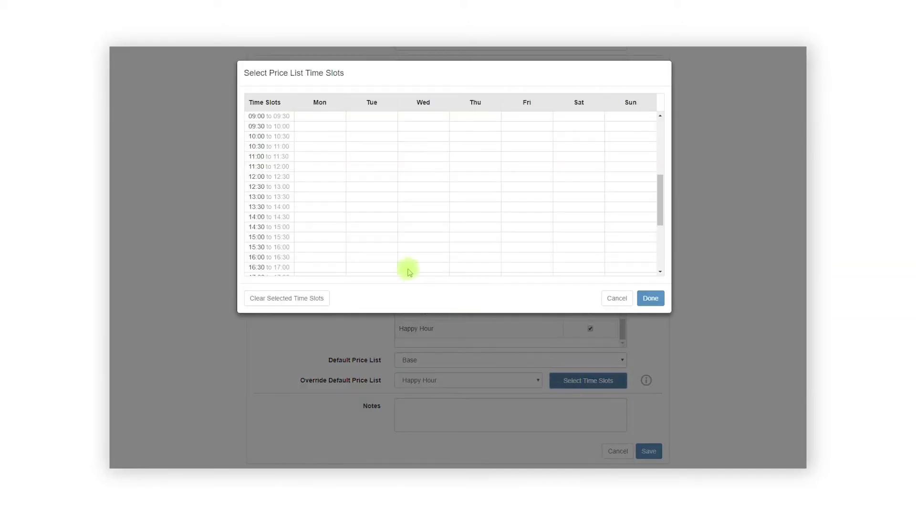
left_click_drag(313, 137, 313, 149)
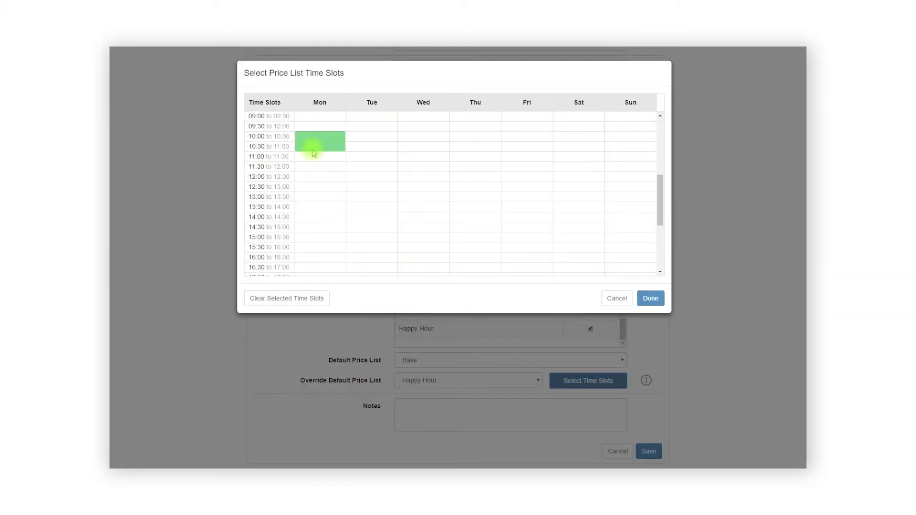
left_click_drag(364, 129, 414, 149)
left_click_drag(472, 135, 521, 151)
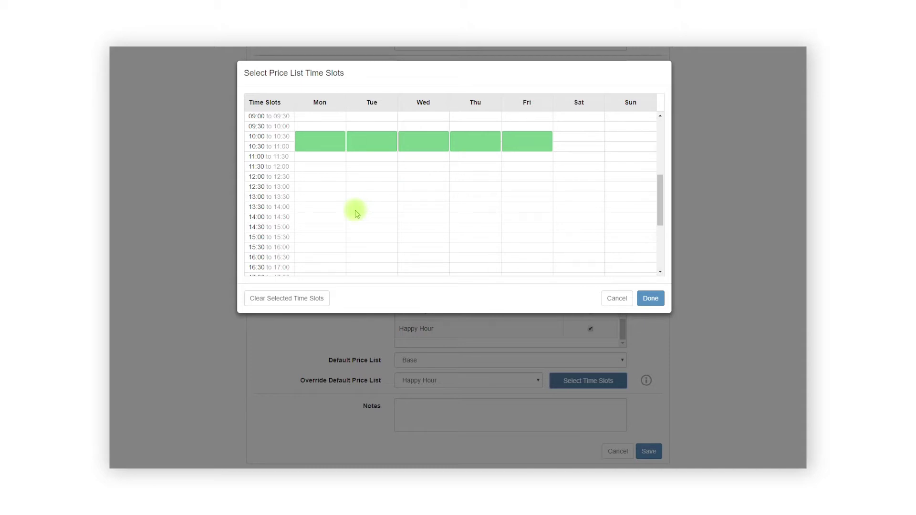
left_click_drag(323, 215, 511, 226)
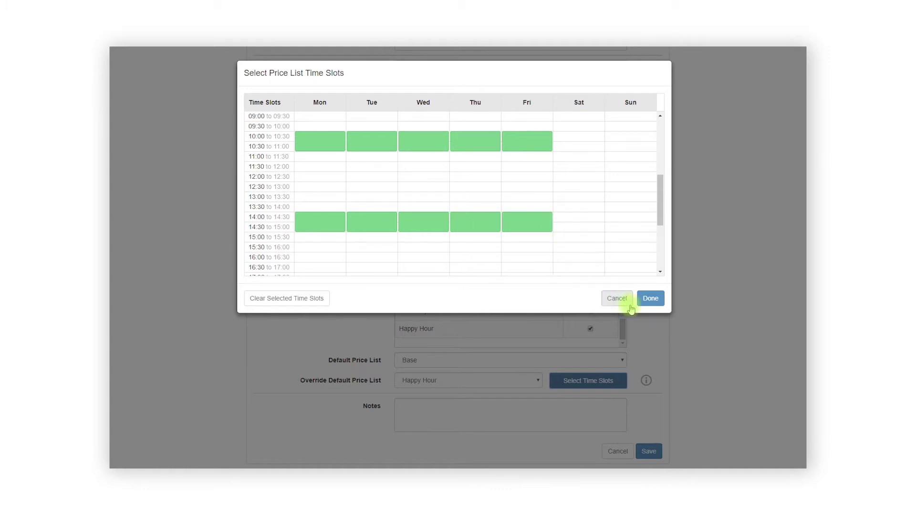
left_click(648, 301)
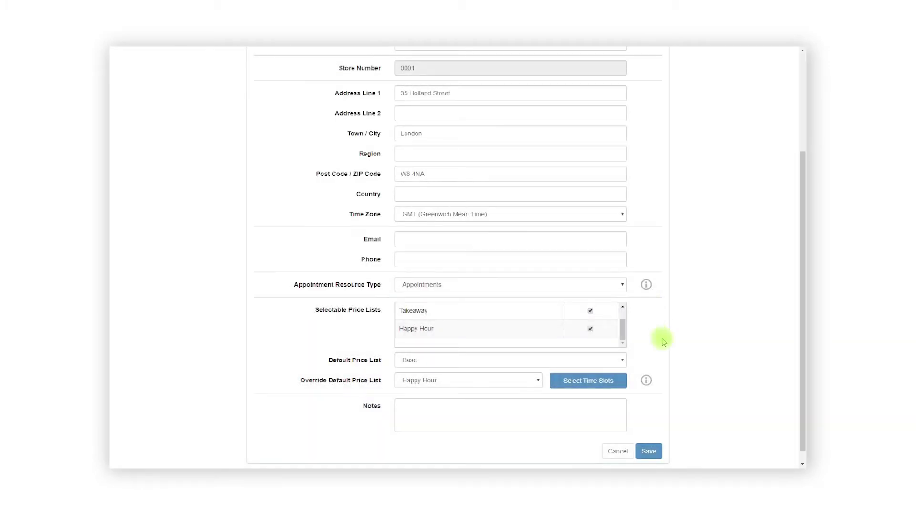
left_click(649, 451)
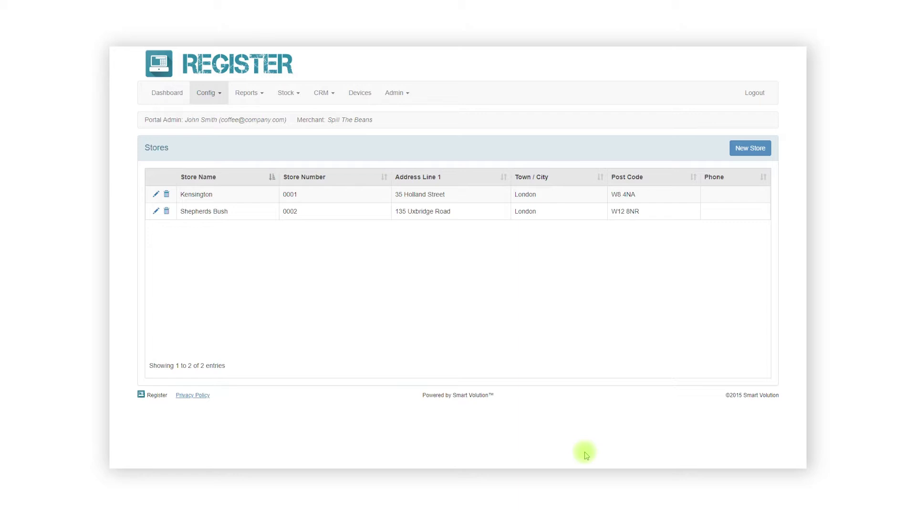
left_click(220, 96)
- In Kensington Tills' Functions, replace the price list prompt with 'Eat In or Takeaway?' and save
left_click(217, 158)
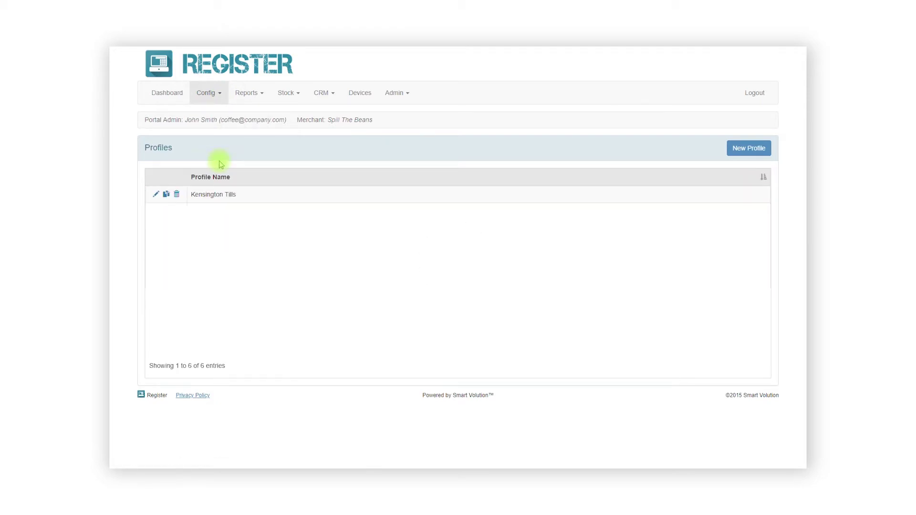
left_click(155, 194)
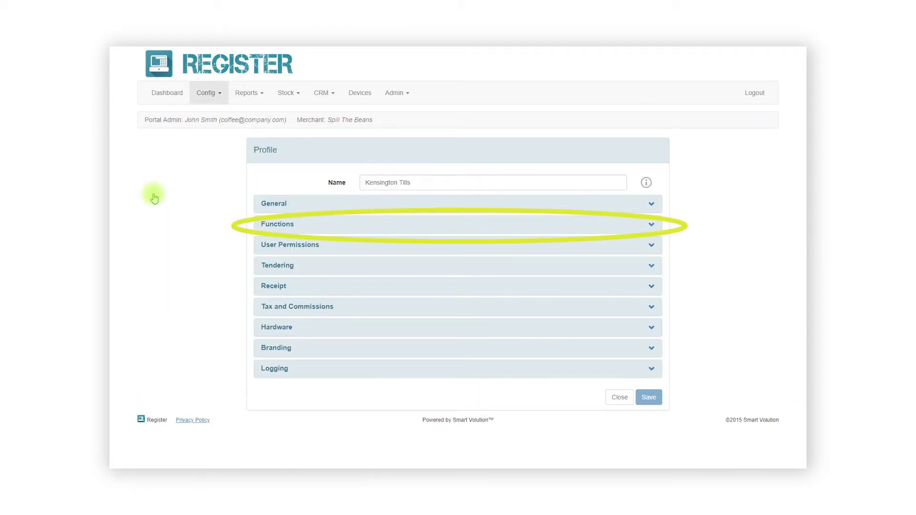
left_click(266, 225)
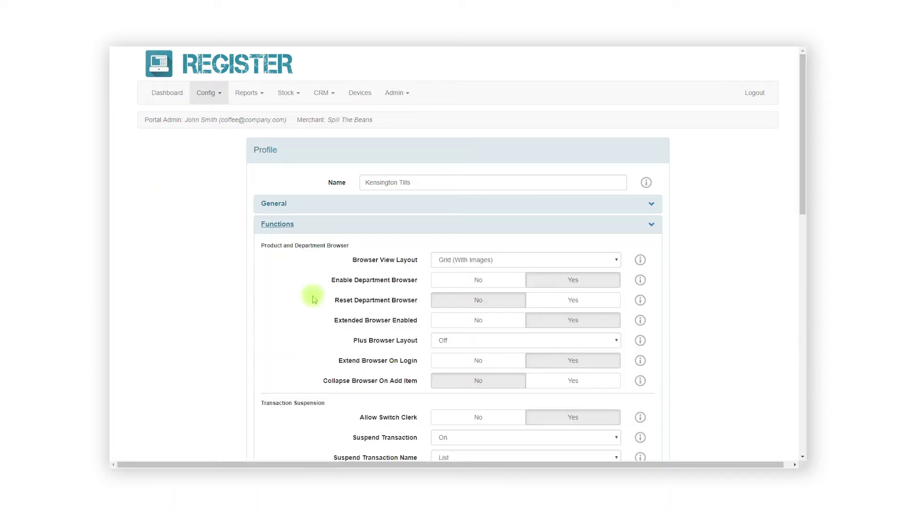
scroll(314, 299, "down", 2)
scroll(315, 299, "down", 10)
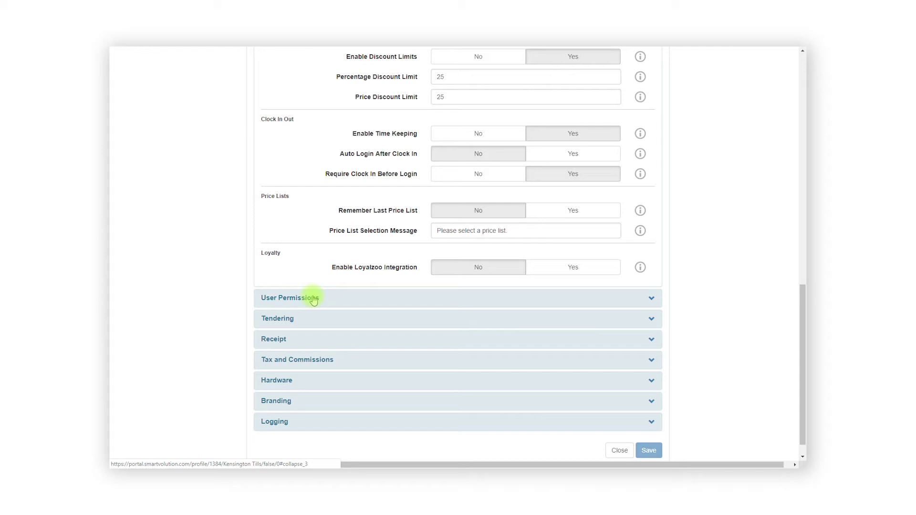
left_click_drag(517, 230, 434, 230)
type("Ea")
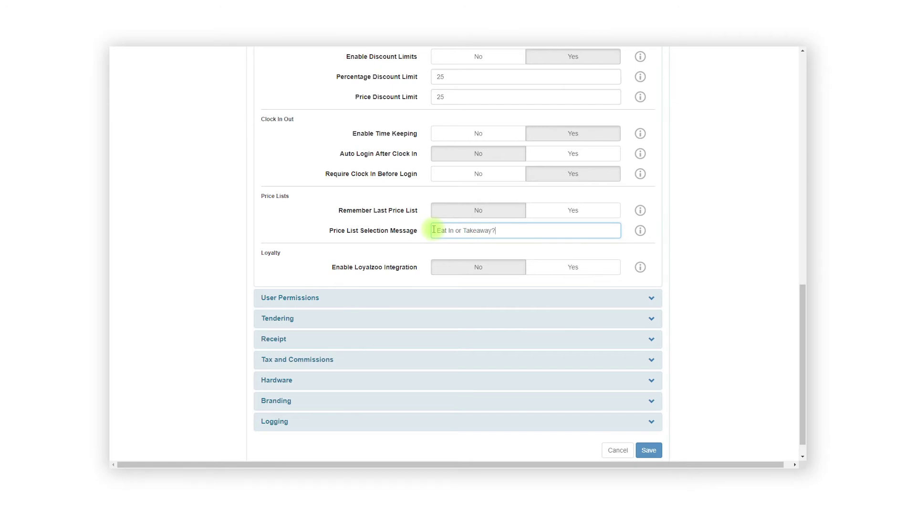
left_click(643, 454)
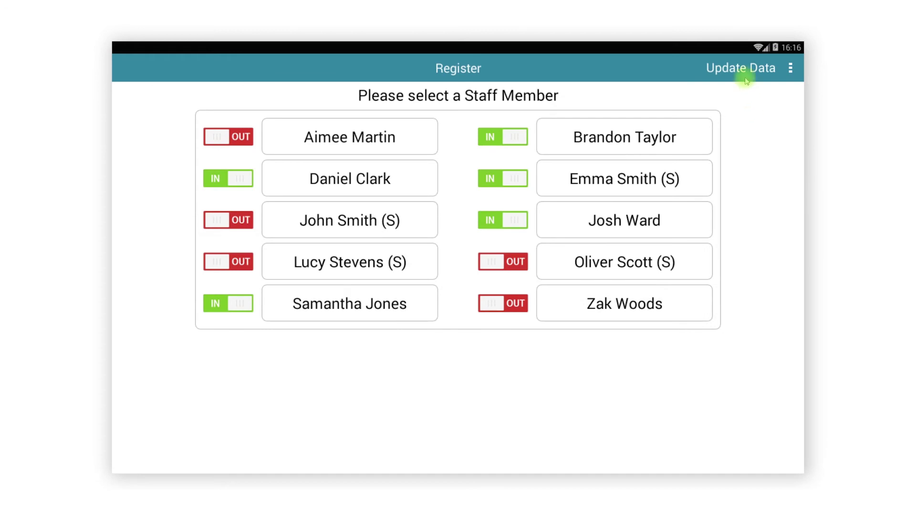
- Sync portal data, sign a staff member in with their PIN, and add 2x Crumpets from Hot Food
left_click(745, 70)
left_click(642, 183)
left_click(422, 317)
left_click(448, 323)
left_click(497, 317)
left_click(413, 276)
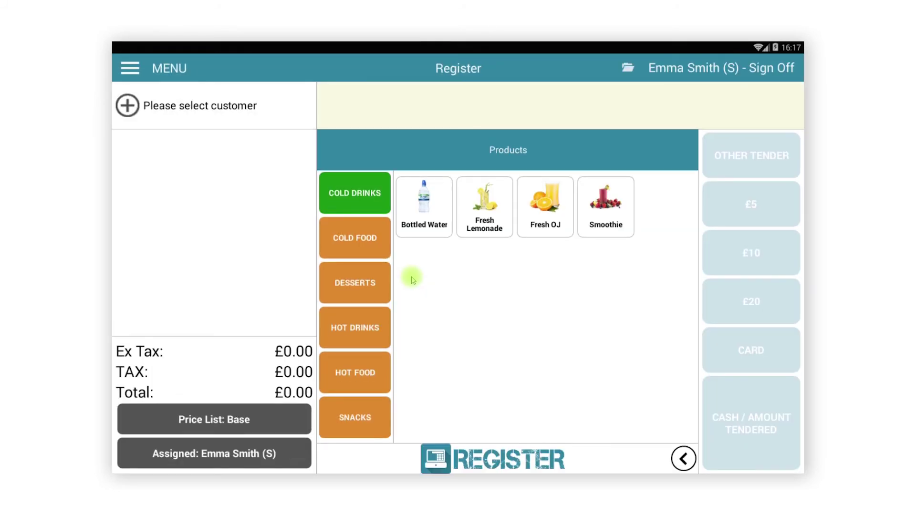
left_click(370, 373)
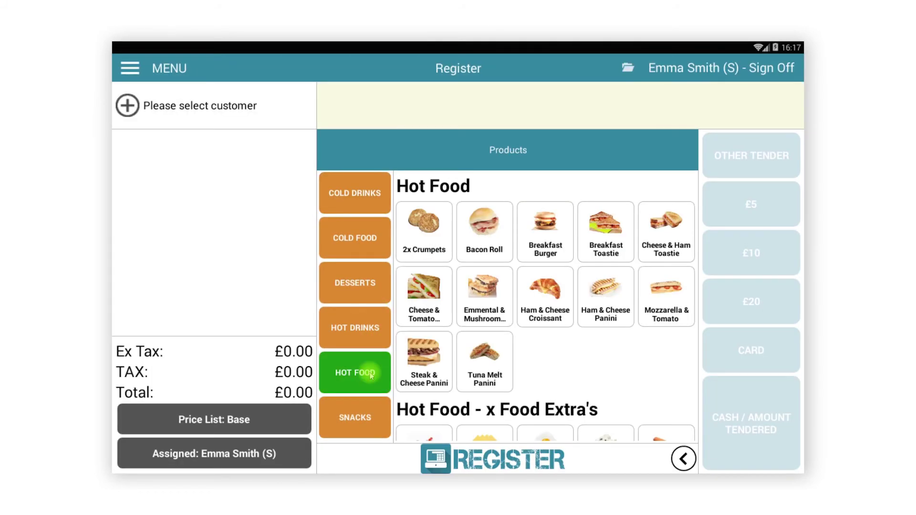
left_click(434, 233)
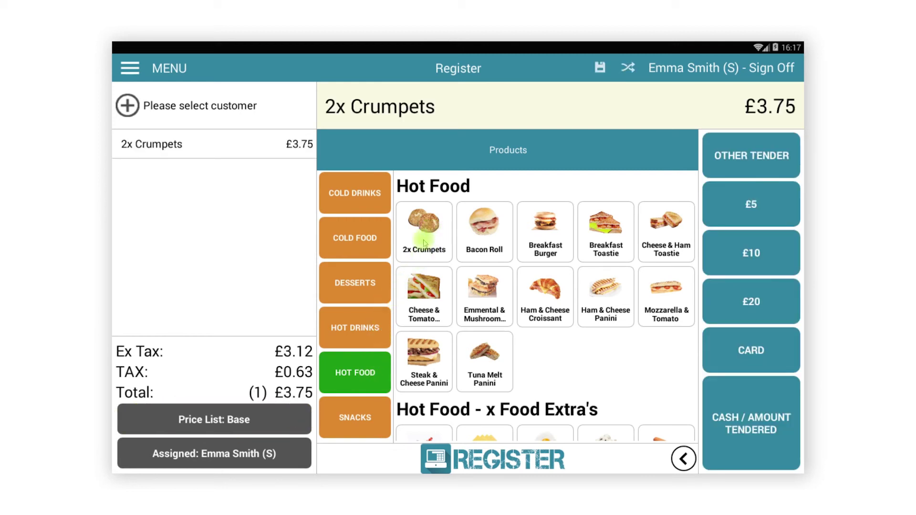
- Switch the order to Takeaway pricing (crumpets £3.13), then back to Base at £3.75
left_click(266, 426)
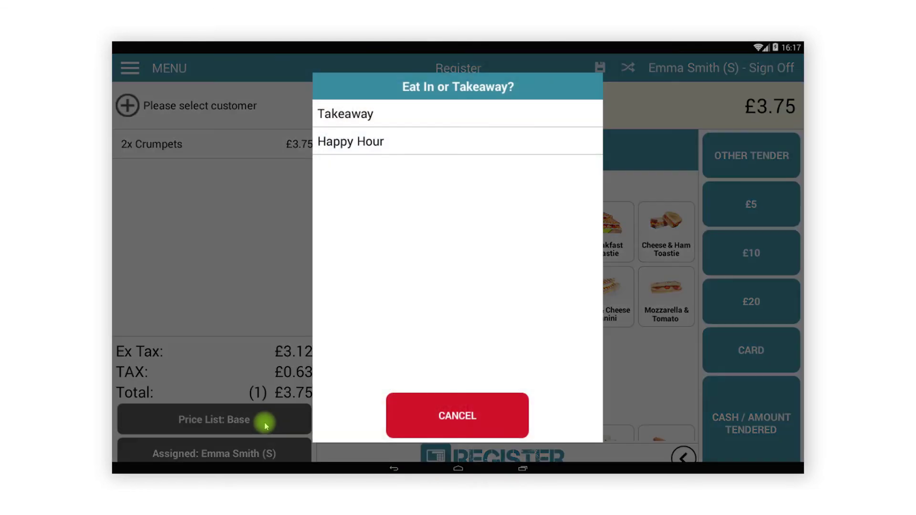
left_click(372, 117)
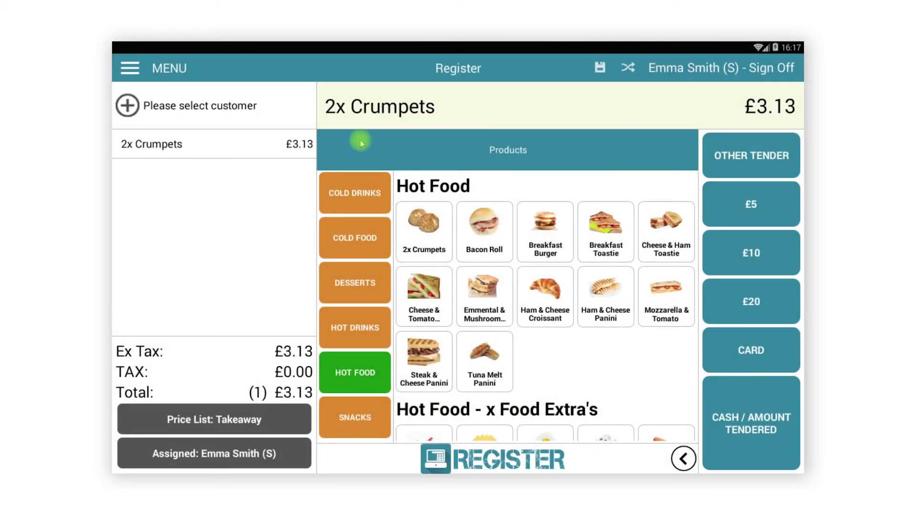
left_click(262, 418)
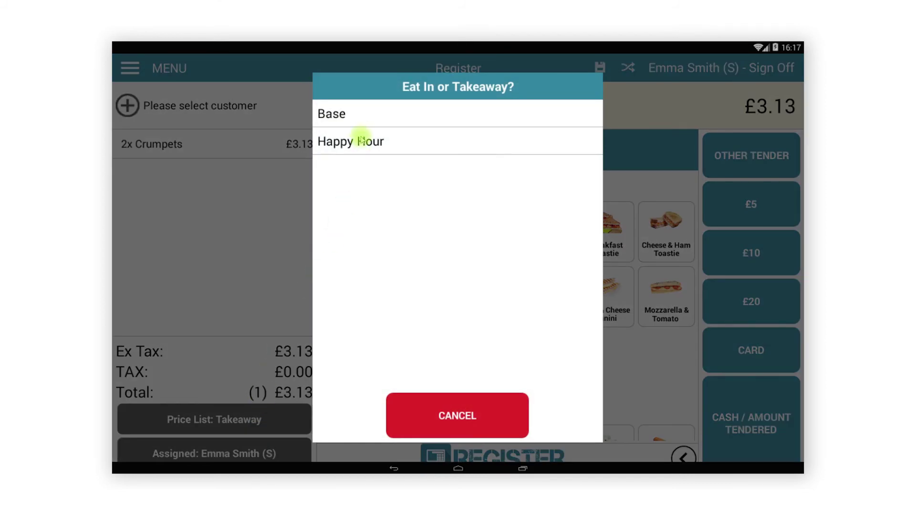
left_click(369, 117)
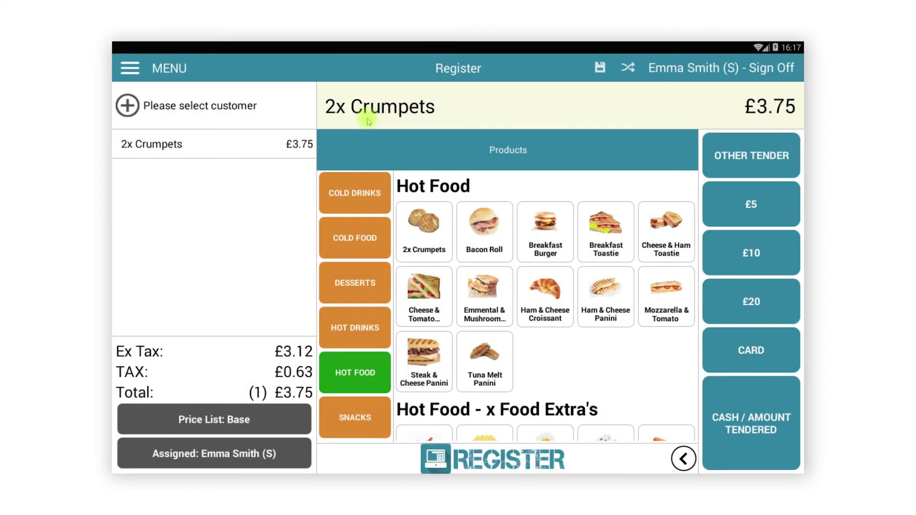
left_click(361, 319)
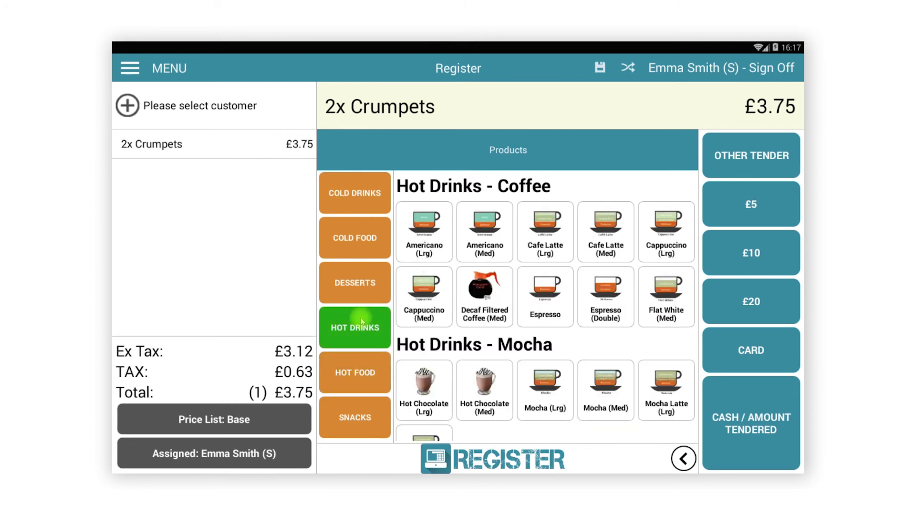
- Add a medium Americano and a large Americano to the order
left_click(470, 229)
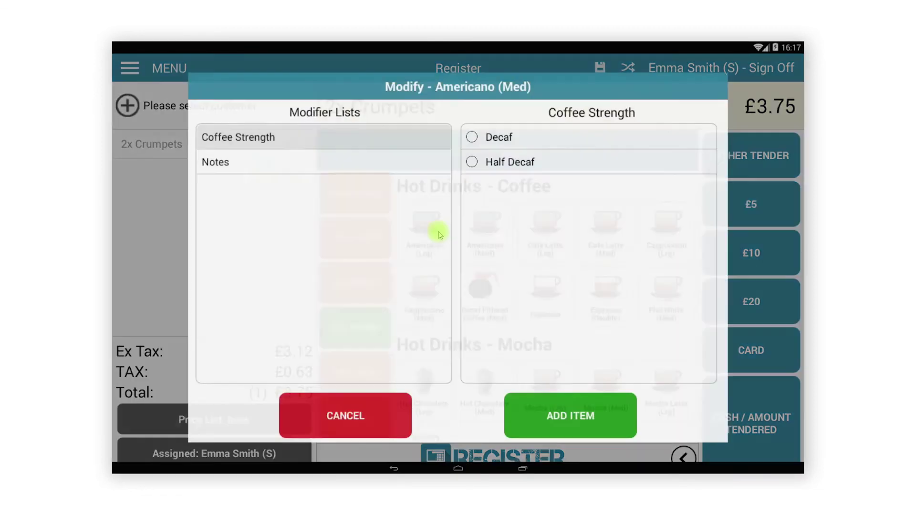
left_click(554, 411)
left_click(435, 229)
left_click(558, 406)
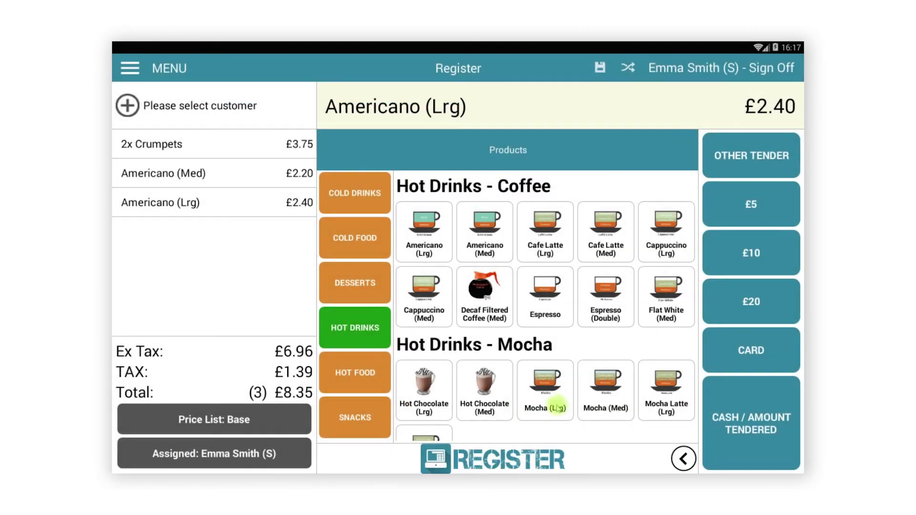
- Apply the Happy Hour price list (total £7.06), then switch the order back to Base prices
left_click(279, 426)
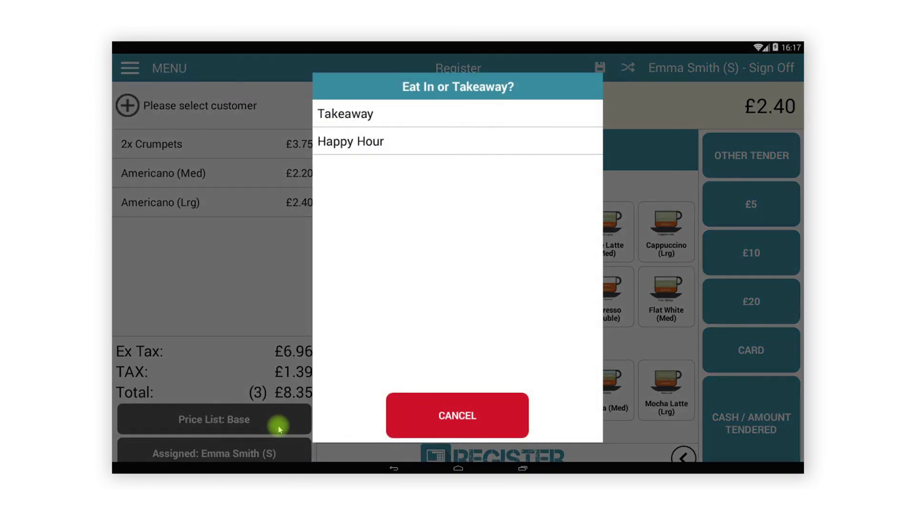
left_click(391, 141)
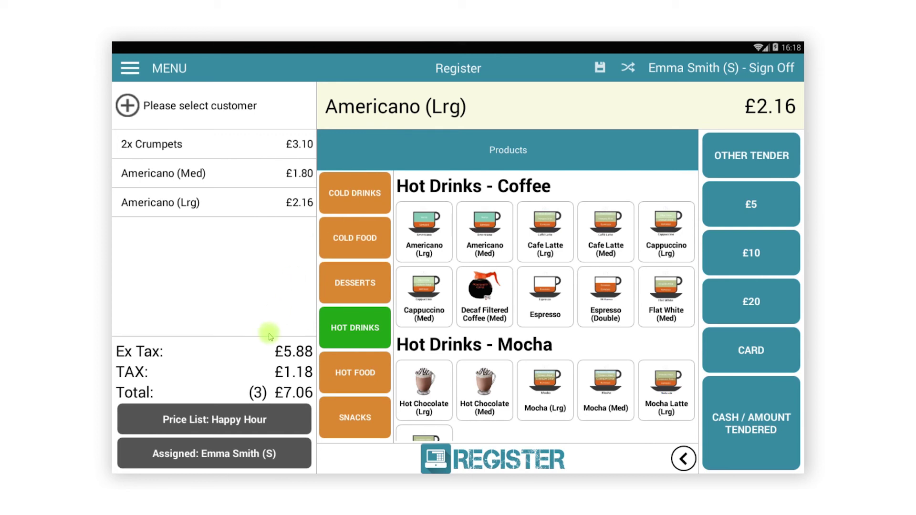
left_click(257, 422)
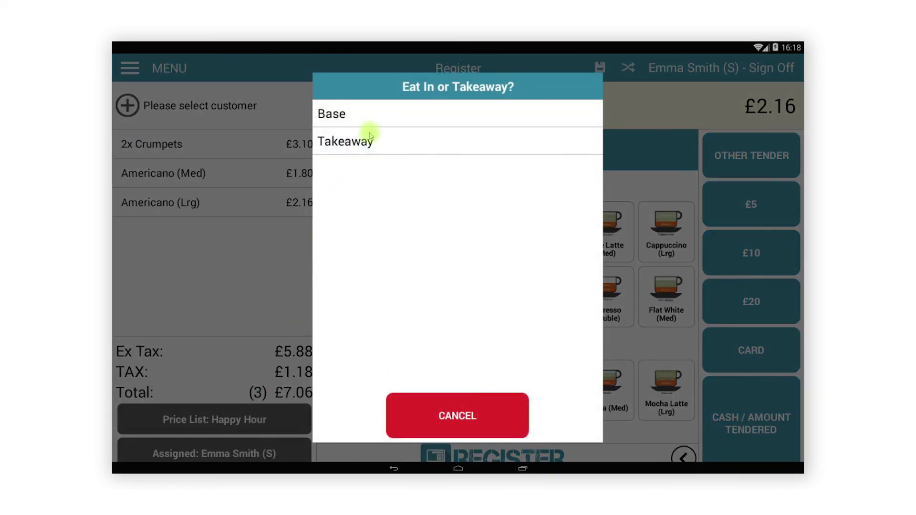
left_click(373, 117)
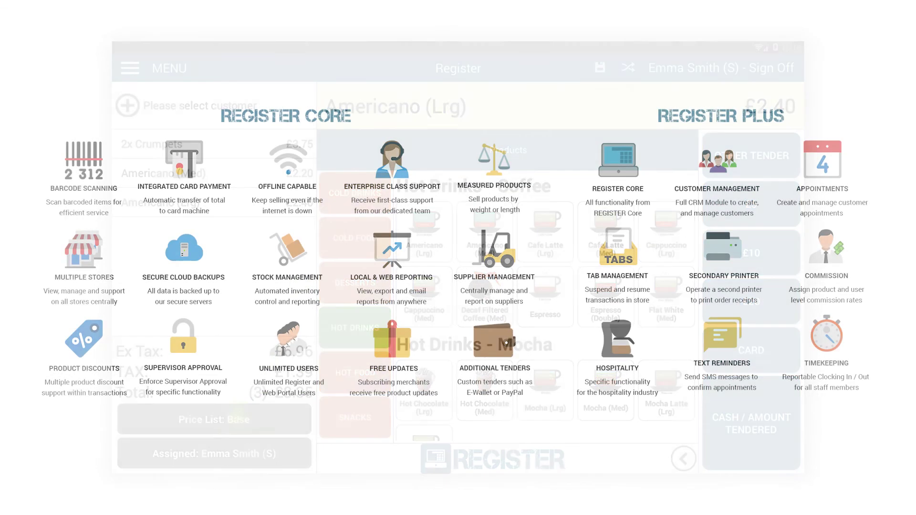